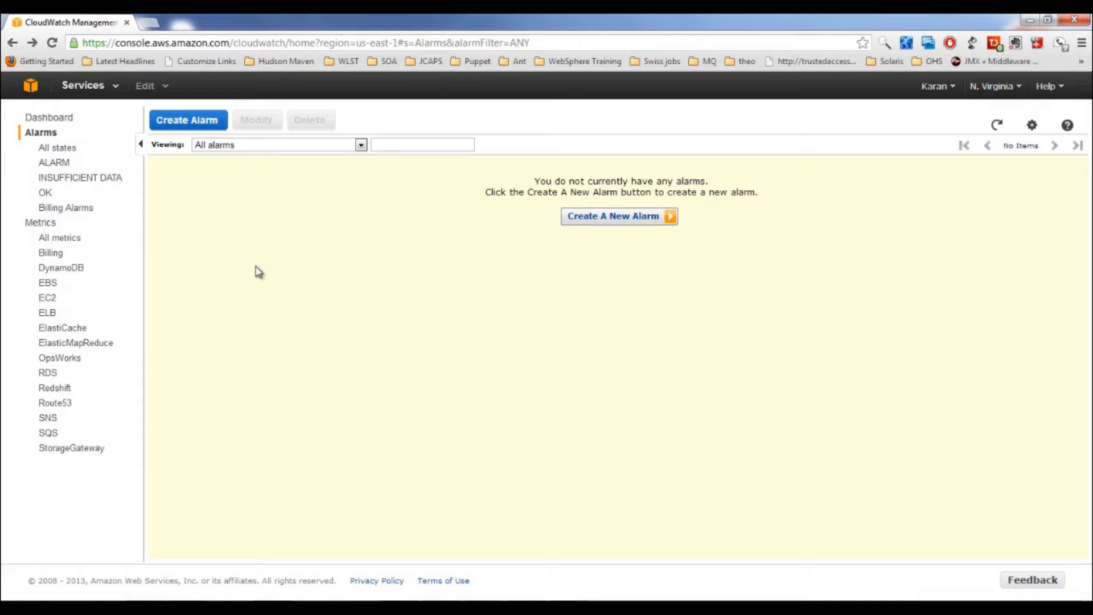
Step: Start a new CloudWatch alarm and page through the available metrics
{"action": "left_click", "coordinate": [209, 120]}
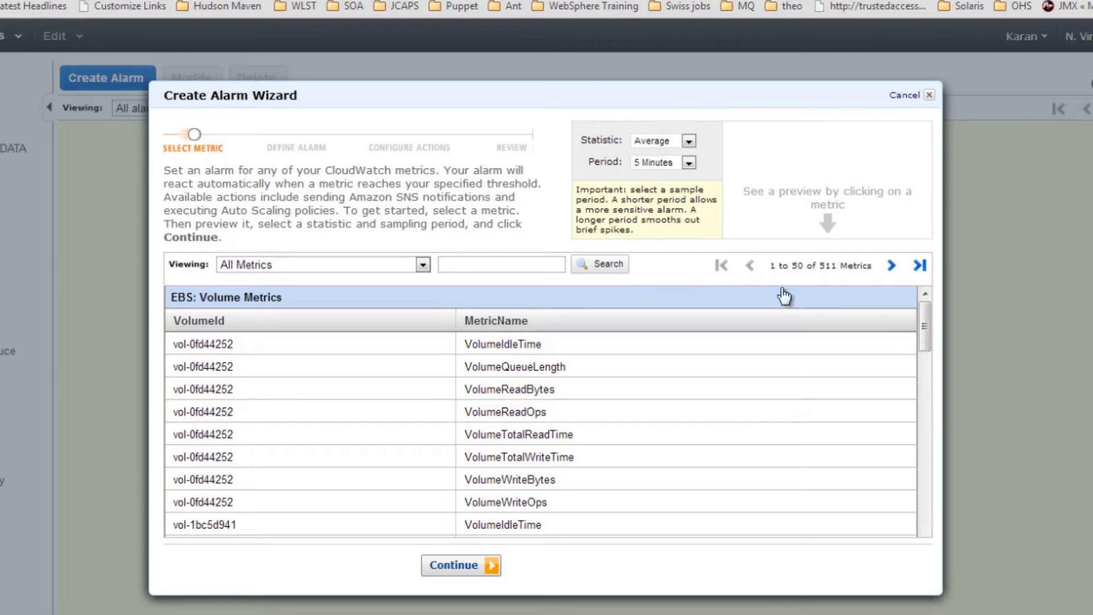
{"action": "left_click_drag", "start_coordinate": [924, 336], "coordinate": [903, 606]}
{"action": "left_click", "coordinate": [891, 266]}
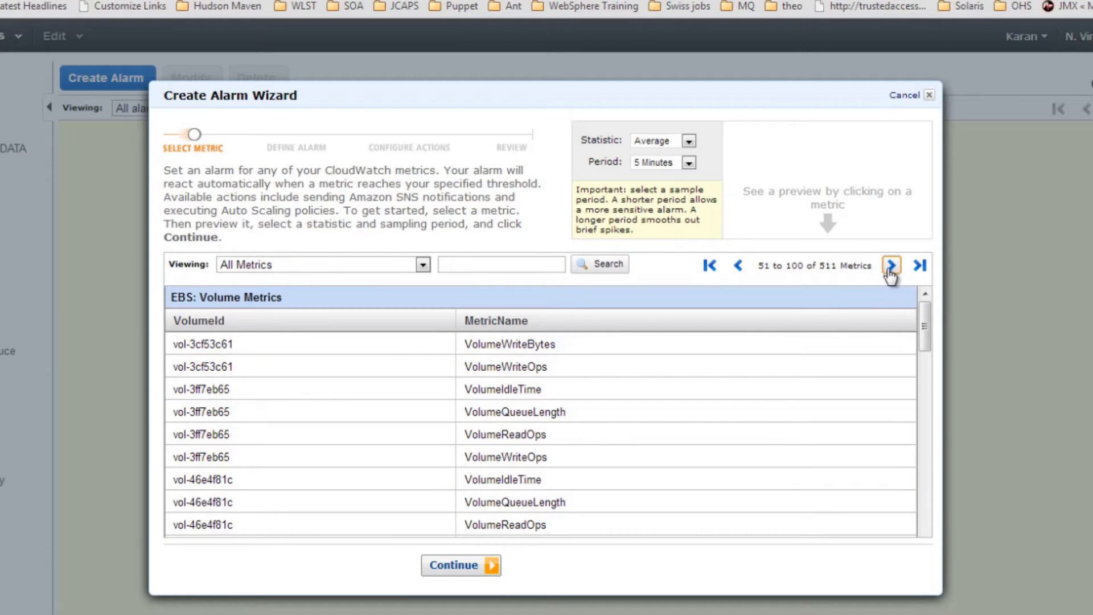
{"action": "left_click", "coordinate": [891, 265]}
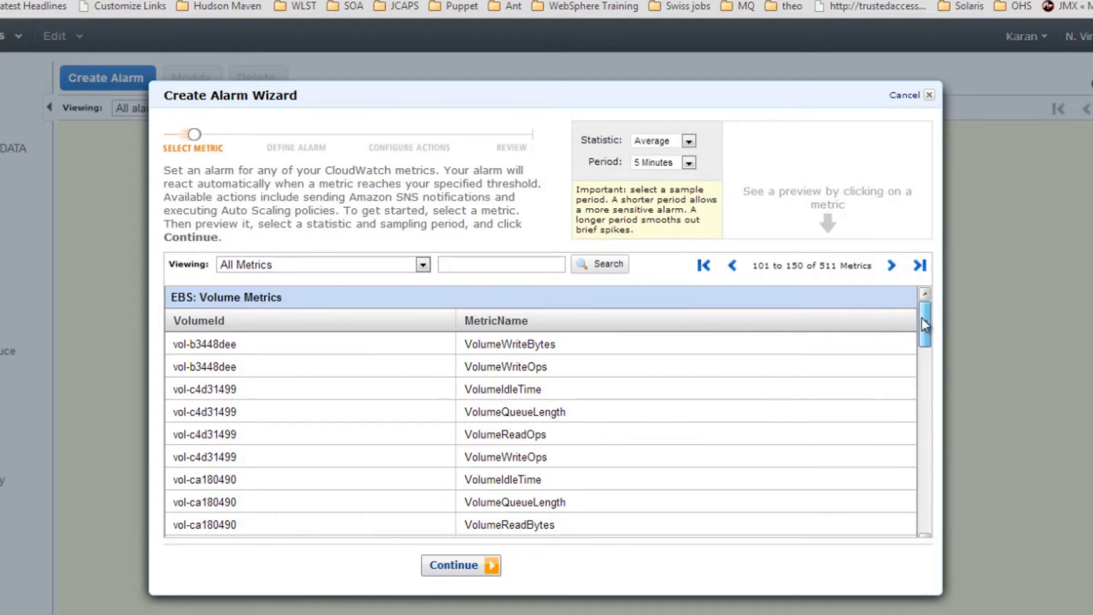
{"action": "left_click_drag", "start_coordinate": [921, 318], "coordinate": [929, 531]}
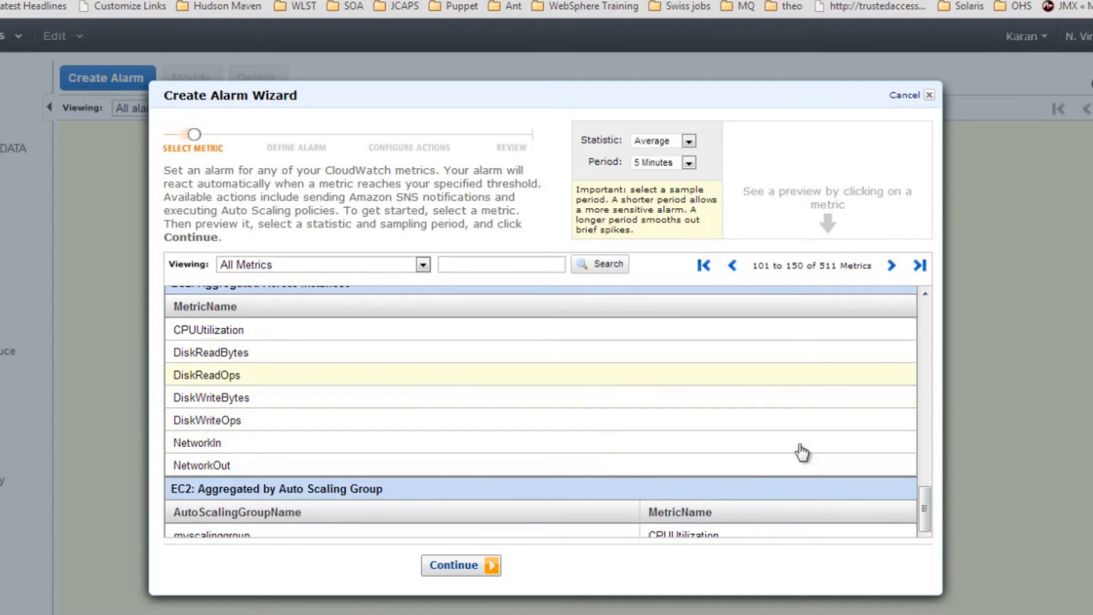
{"action": "scroll", "coordinate": [926, 493], "scroll_direction": "up", "scroll_amount": 1}
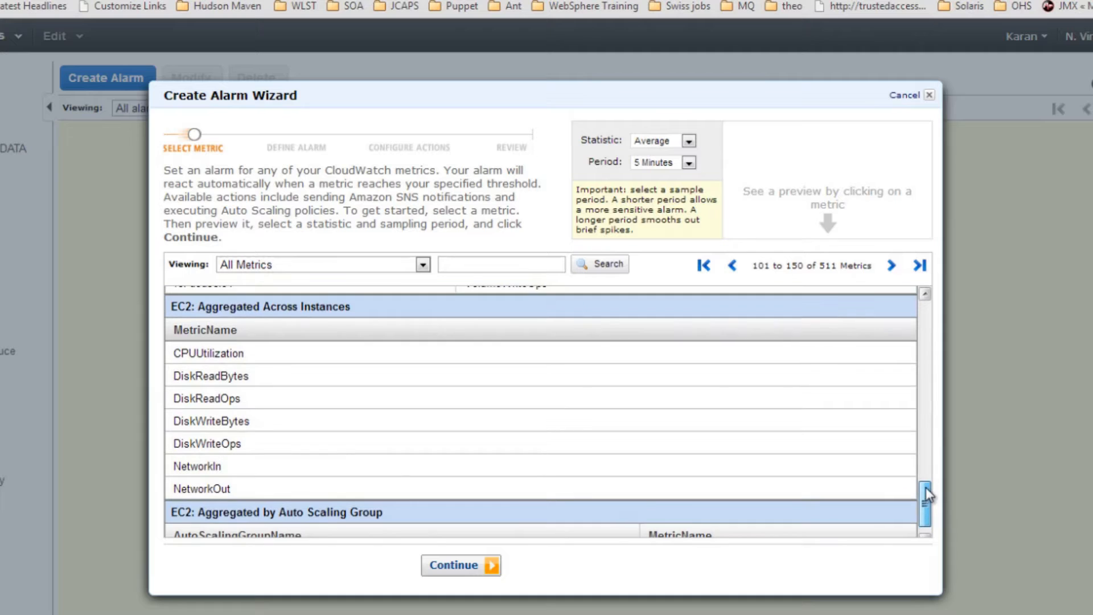
{"action": "left_click_drag", "start_coordinate": [926, 489], "coordinate": [925, 487]}
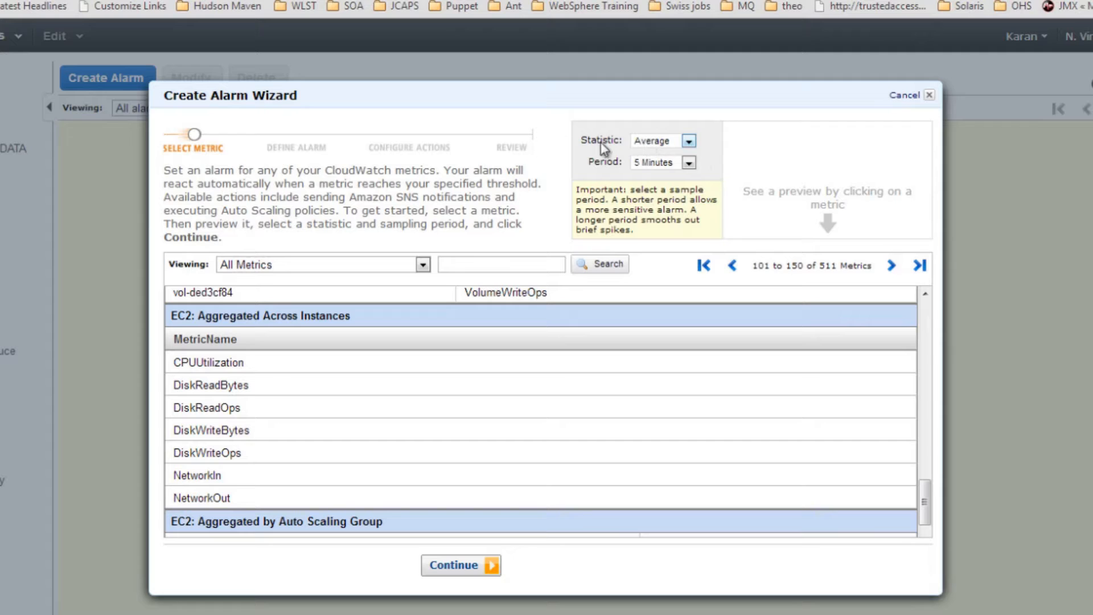
Step: Pick EC2 aggregated CPUUtilization with Average statistic over 5 Minutes and continue
{"action": "left_click", "coordinate": [666, 142]}
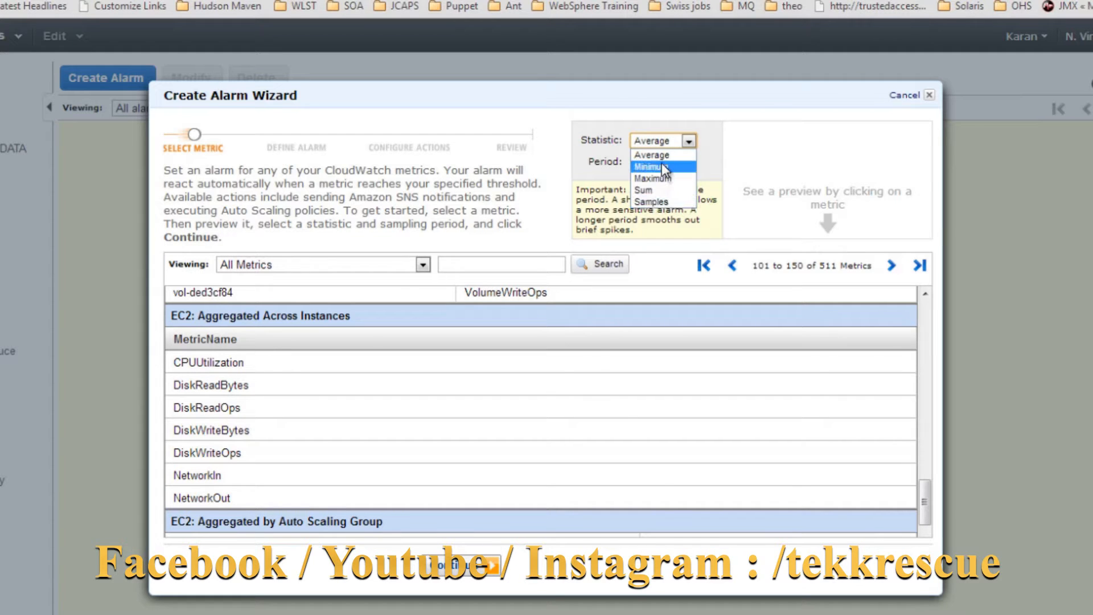
{"action": "left_click", "coordinate": [661, 158]}
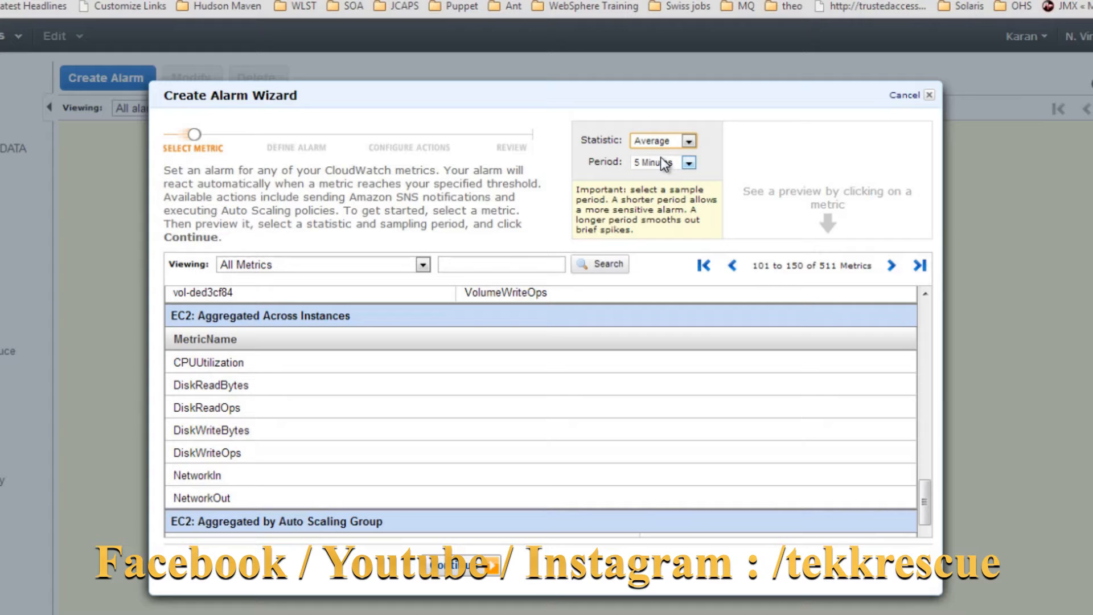
{"action": "left_click", "coordinate": [660, 161]}
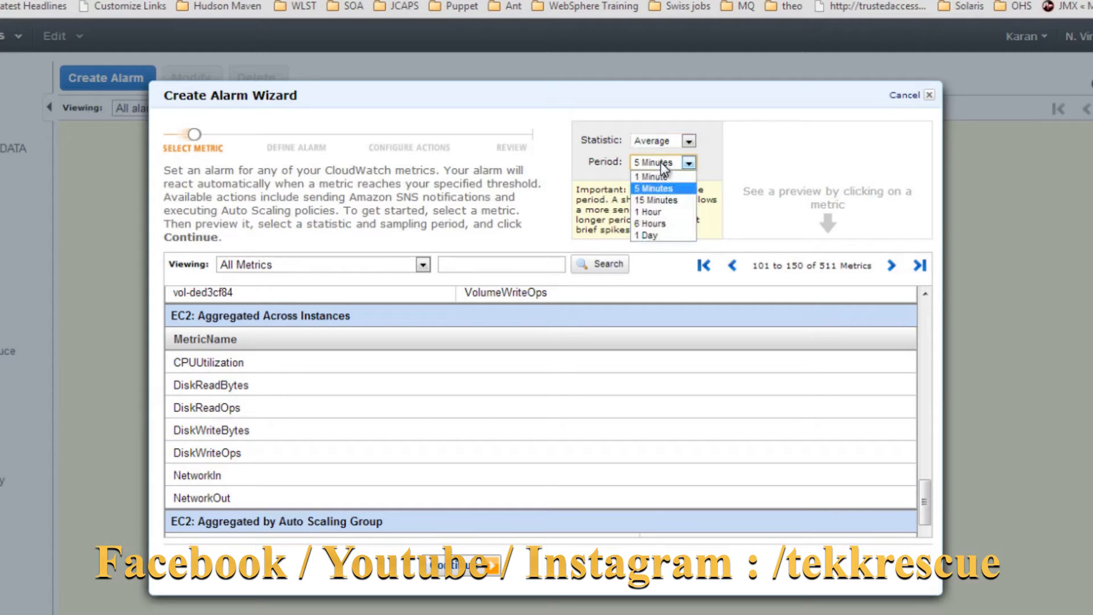
{"action": "left_click", "coordinate": [660, 161]}
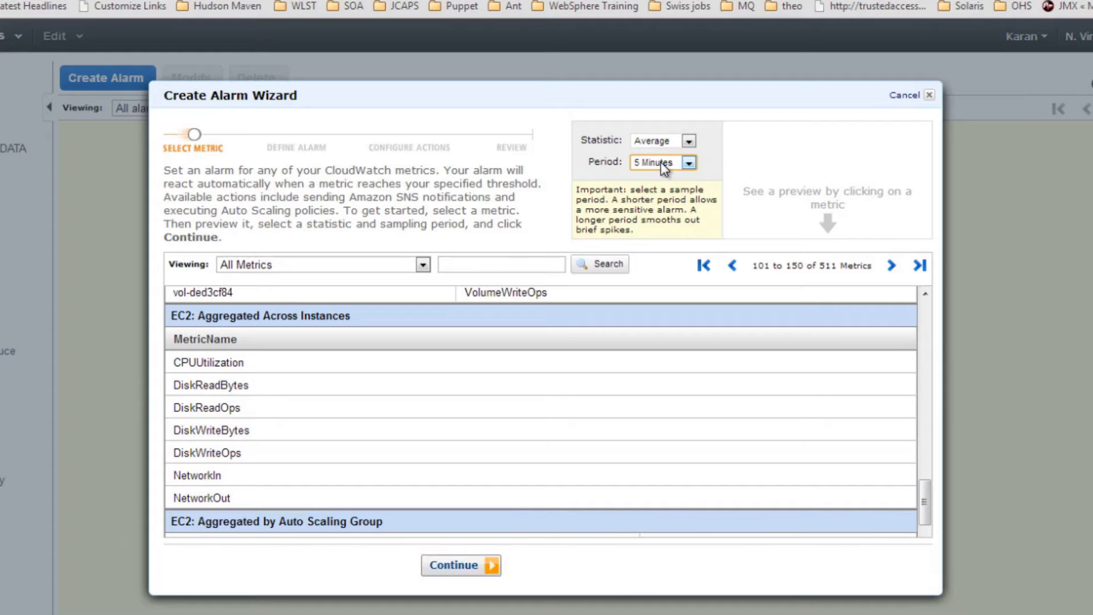
{"action": "left_click", "coordinate": [233, 363]}
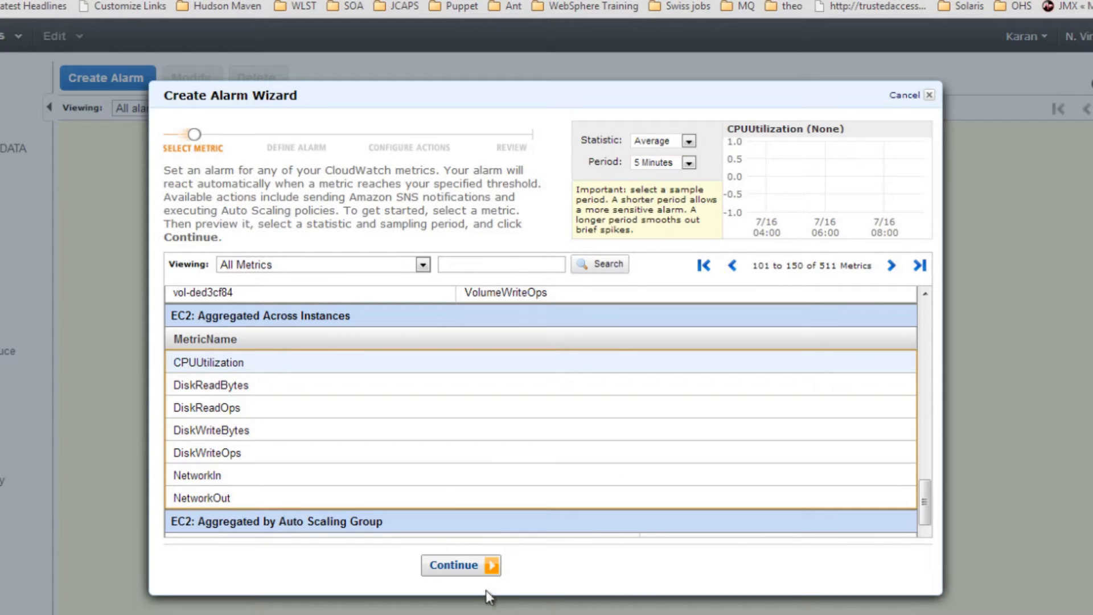
{"action": "left_click", "coordinate": [456, 566]}
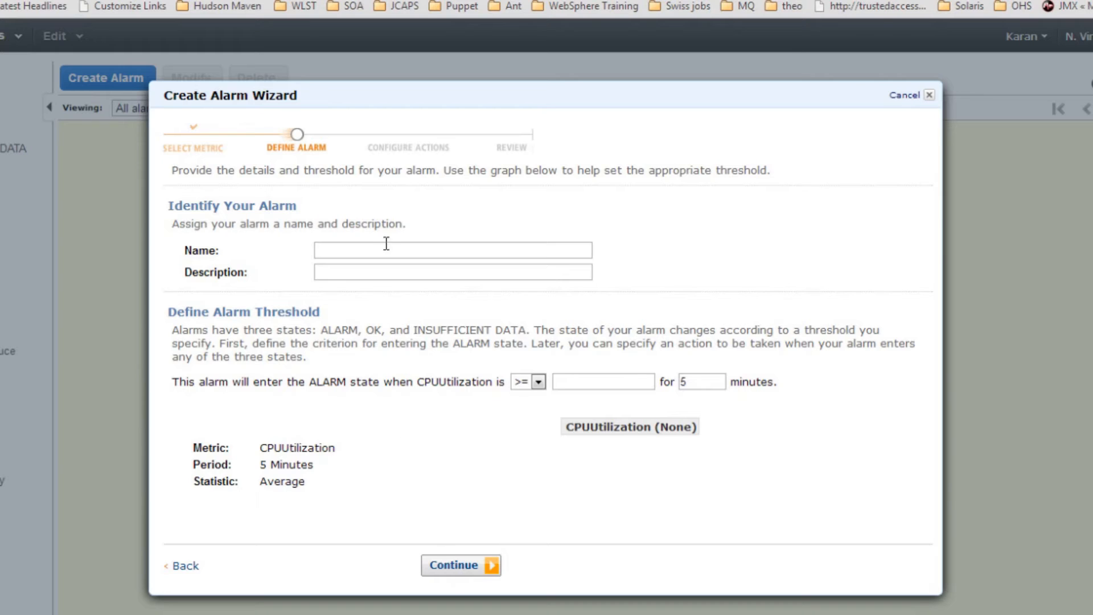
Step: Name the alarm CPU_Alarm with description 'Alarm for high cpu utilization'
{"action": "left_click", "coordinate": [371, 251]}
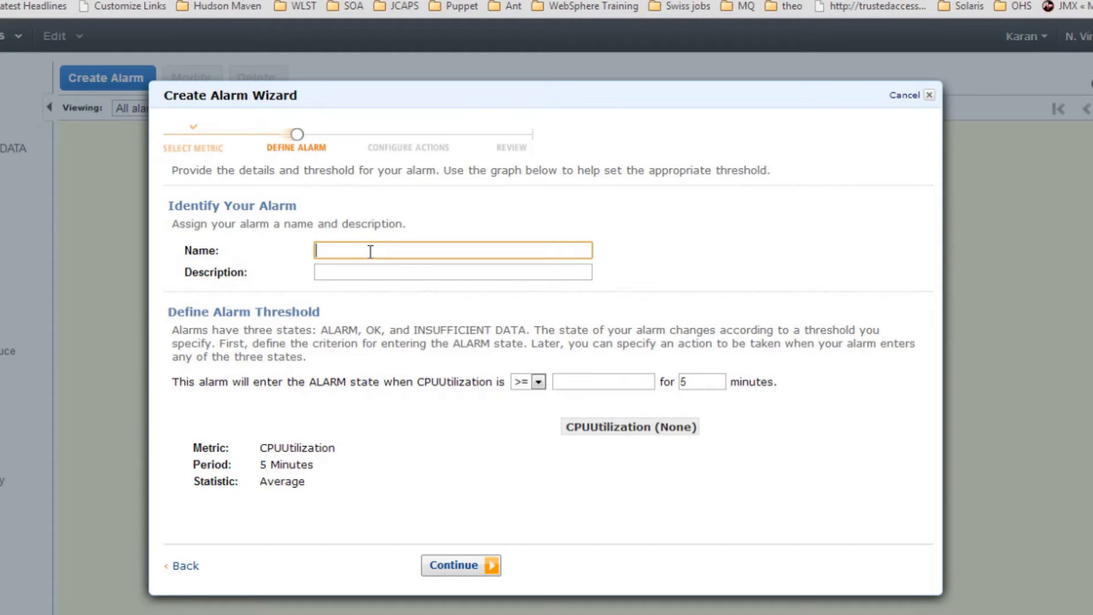
{"action": "type", "text": "CPU_Alarm"}
{"action": "key", "text": "Tab"}
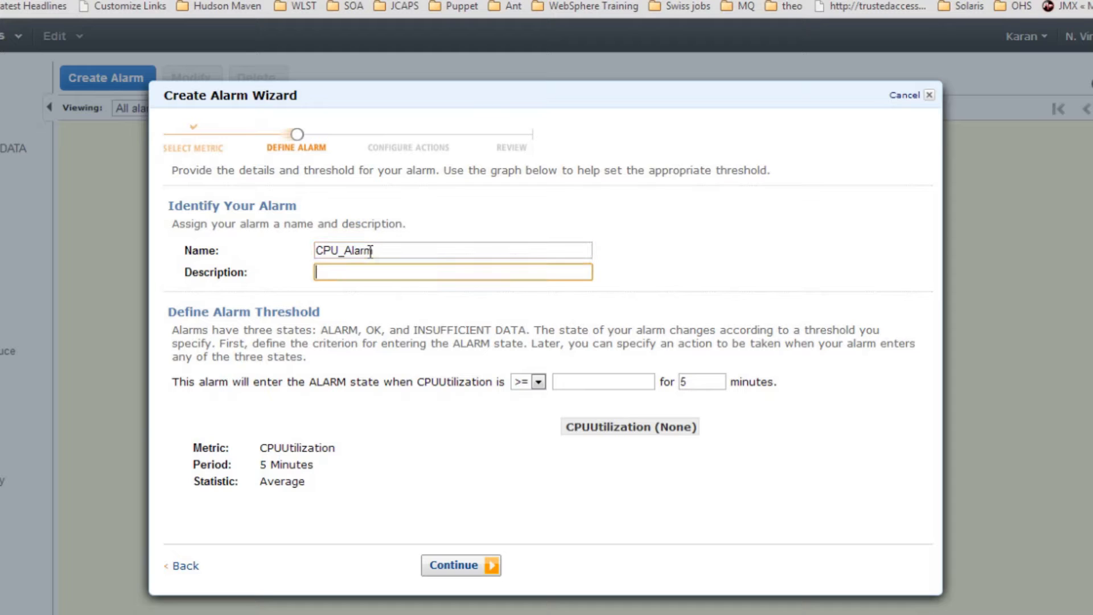
{"action": "type", "text": "Alarm for high cpu utilization"}
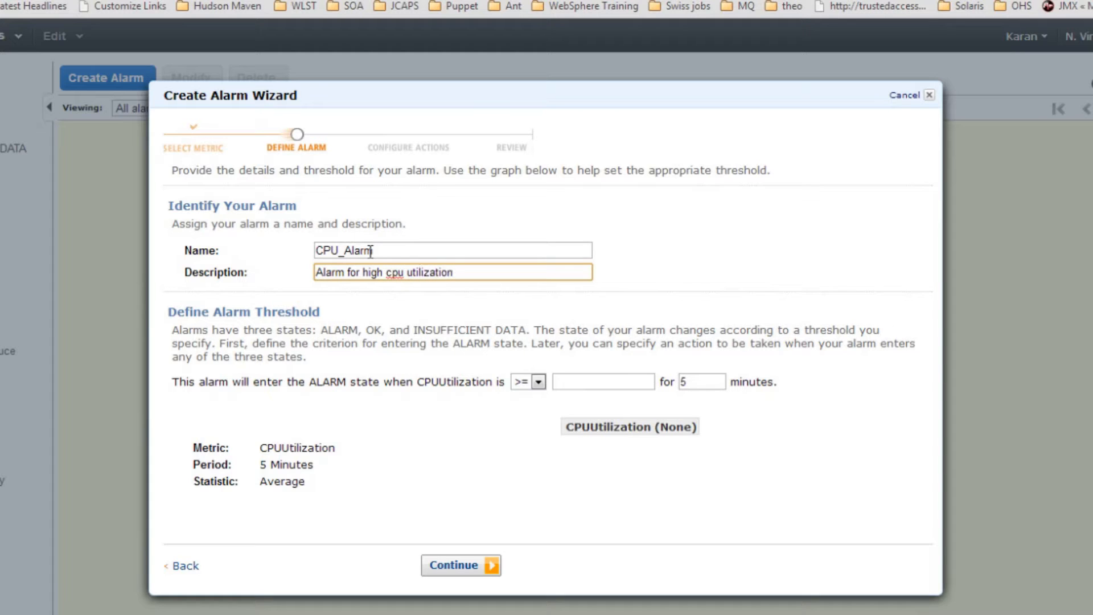
Step: Set the alarm threshold to CPUUtilization >= 80 for 15 minutes
{"action": "left_click_drag", "start_coordinate": [253, 382], "coordinate": [331, 382]}
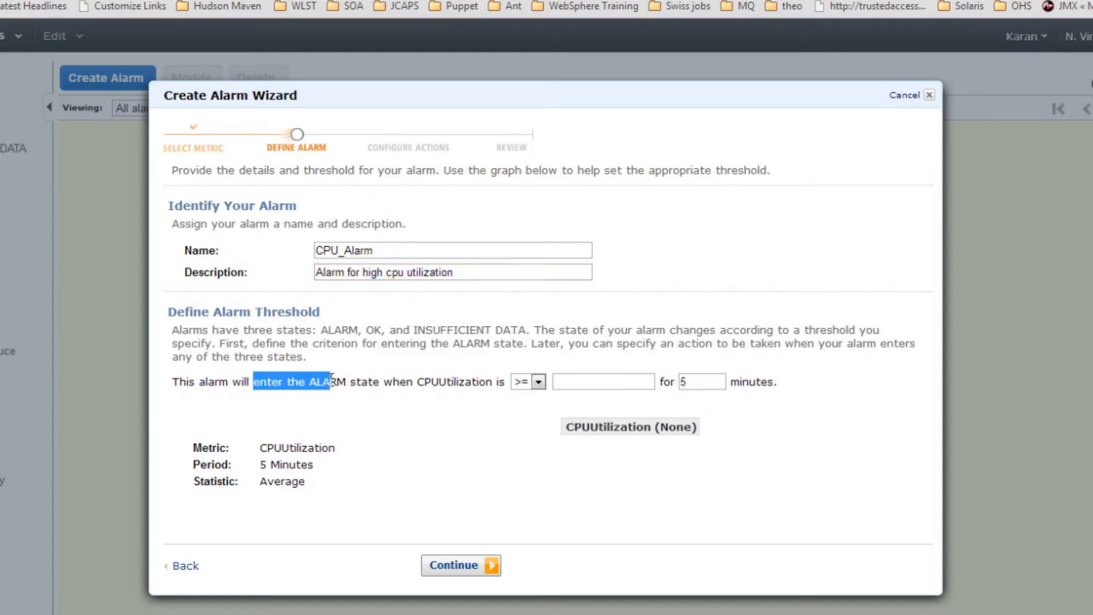
{"action": "left_click_drag", "start_coordinate": [196, 381], "coordinate": [343, 391]}
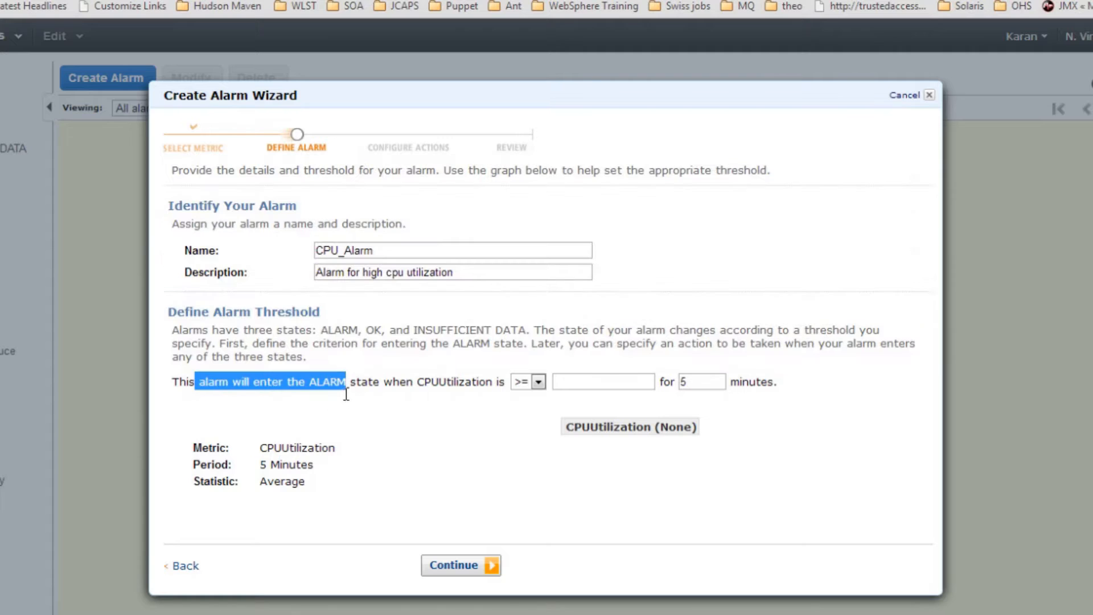
{"action": "left_click", "coordinate": [343, 392]}
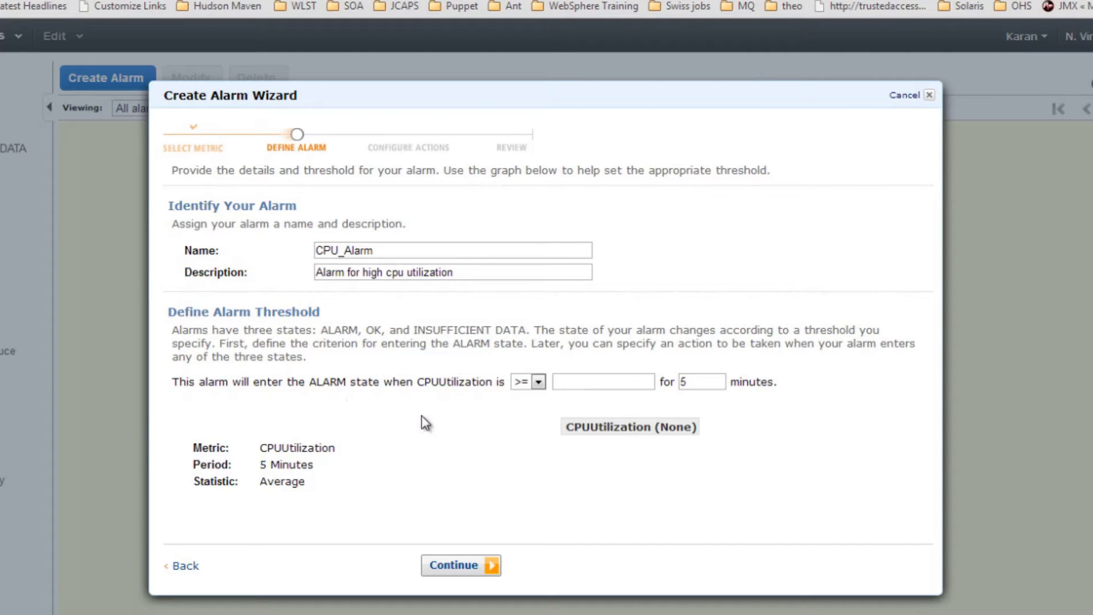
{"action": "left_click", "coordinate": [563, 382]}
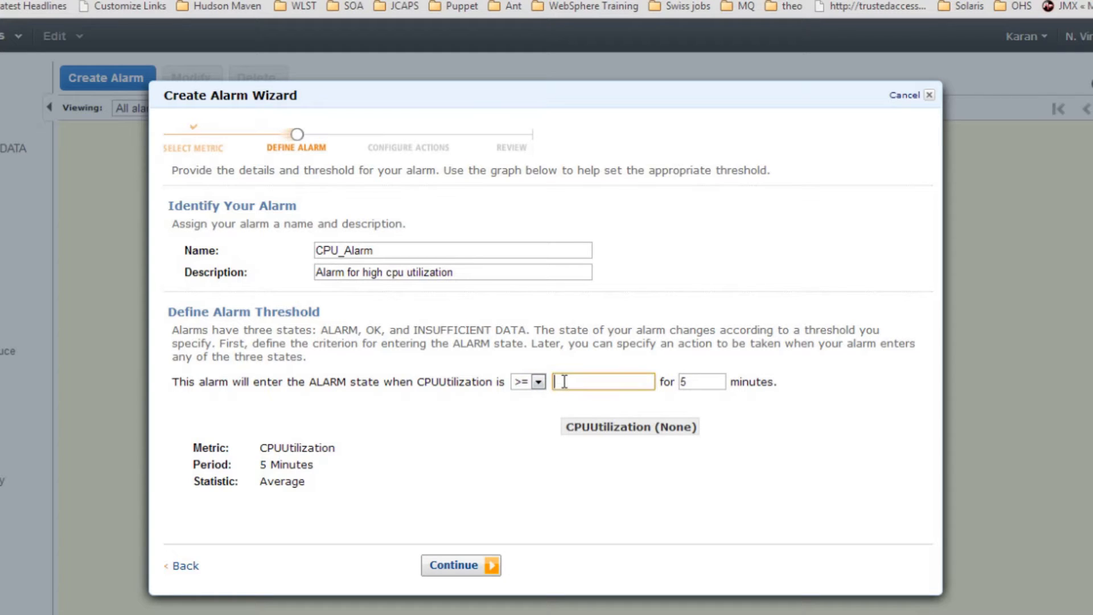
{"action": "type", "text": "80"}
{"action": "key", "text": "Tab"}
{"action": "type", "text": "15"}
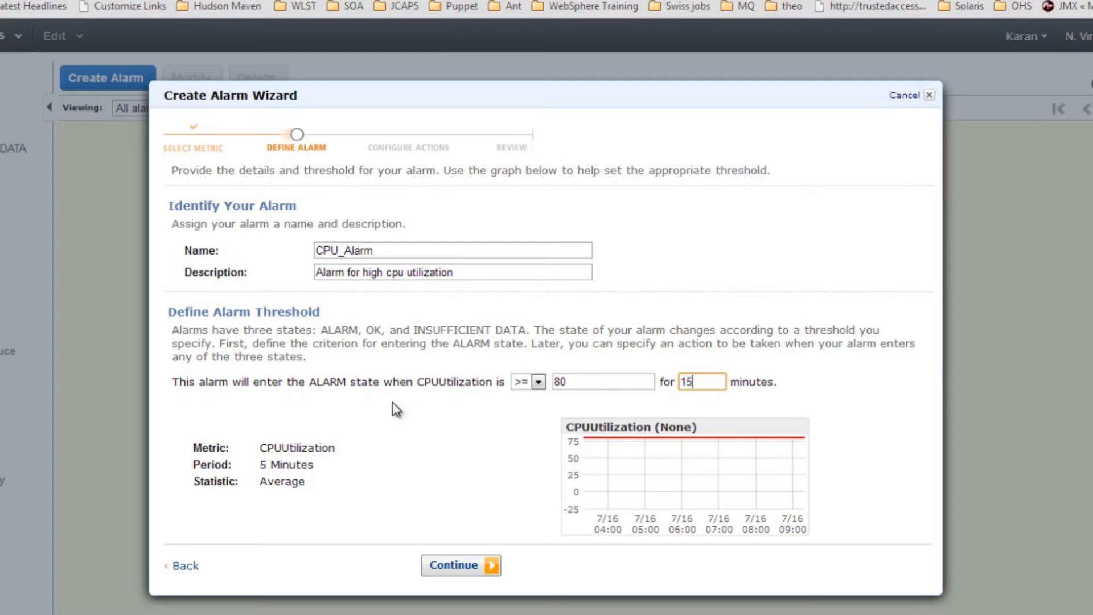
{"action": "left_click", "coordinate": [457, 569]}
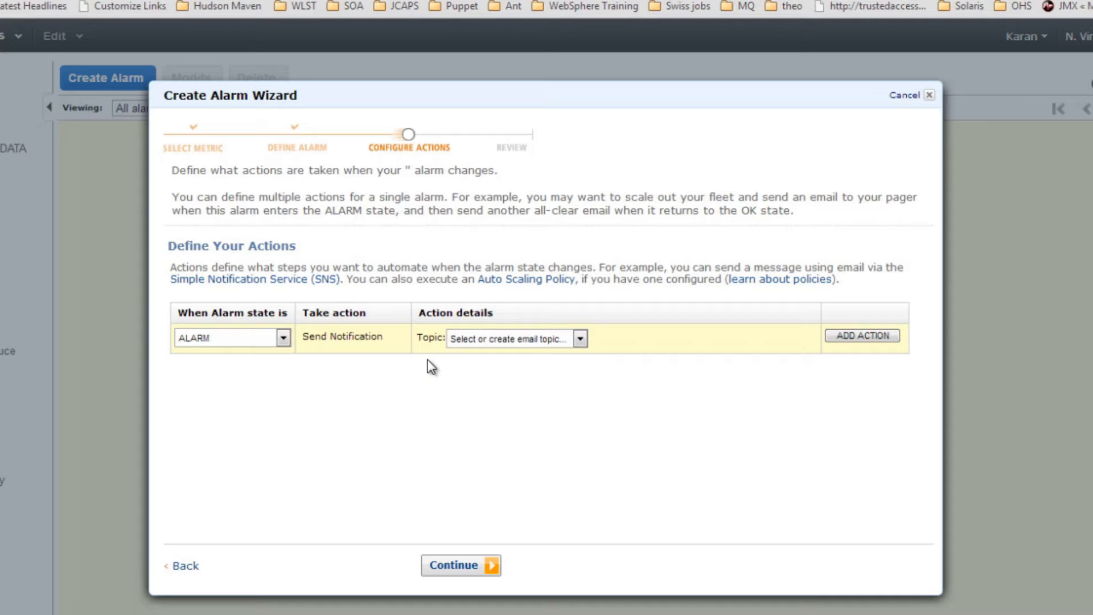
Step: Send alarm notifications to a new email topic mycpualert at the recipient's email address
{"action": "left_click", "coordinate": [518, 340]}
{"action": "left_click", "coordinate": [514, 367]}
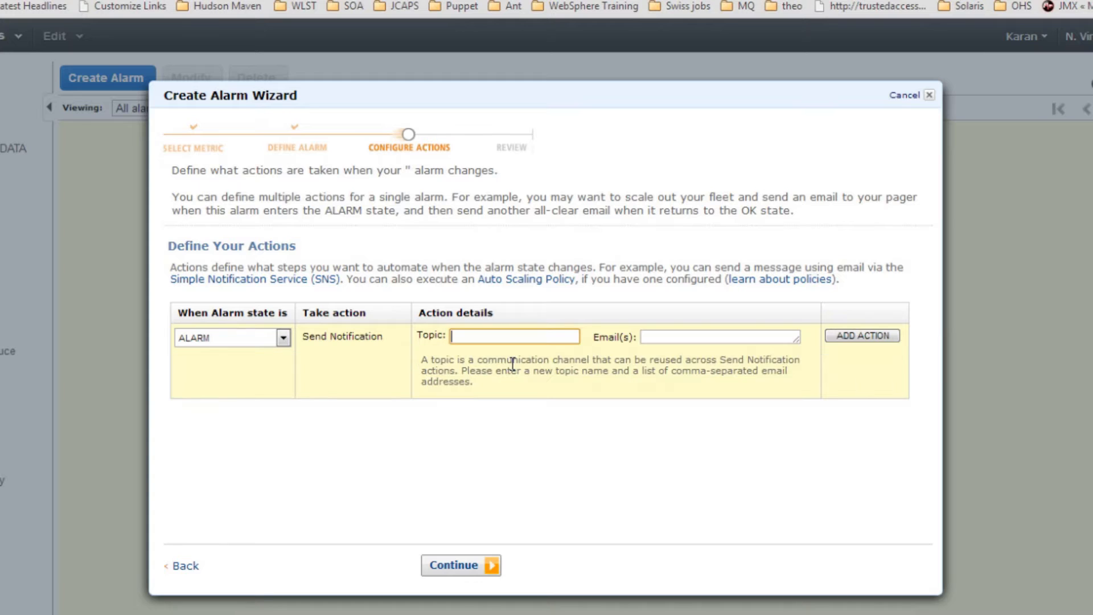
{"action": "type", "text": "mycpualert"}
{"action": "key", "text": "Tab"}
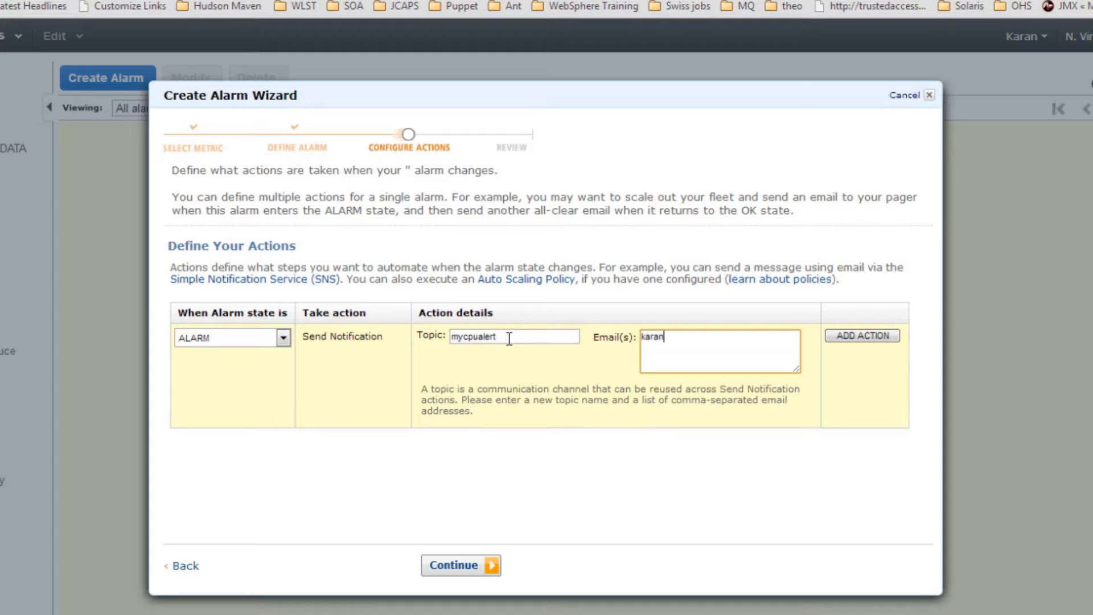
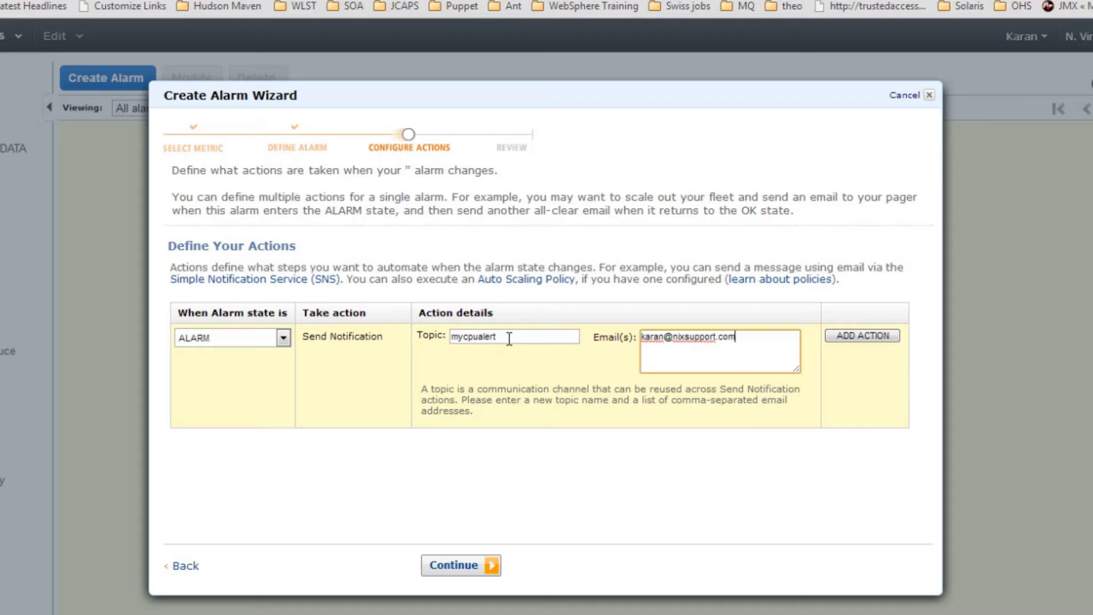
{"action": "left_click", "coordinate": [456, 565]}
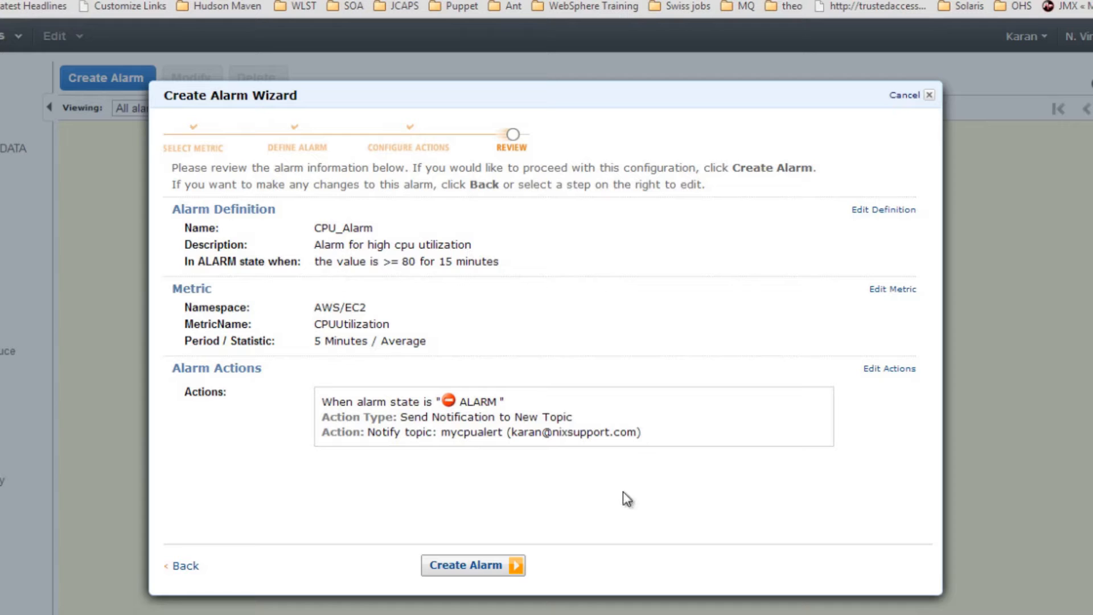
Step: Create CPU_Alarm with its new topic and close the confirmation
{"action": "left_click", "coordinate": [473, 566]}
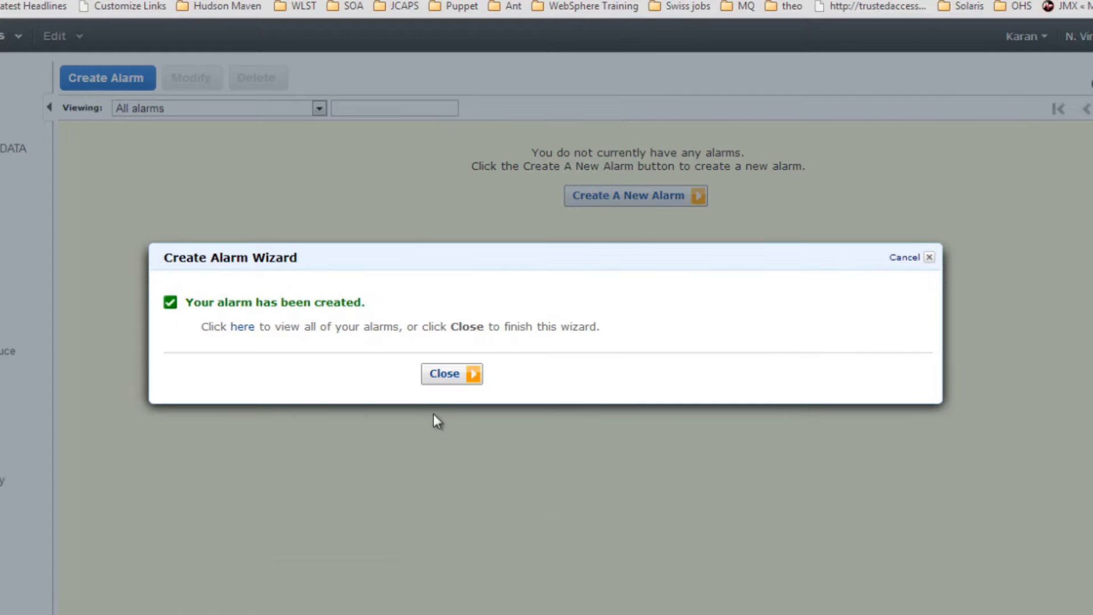
{"action": "left_click", "coordinate": [444, 375]}
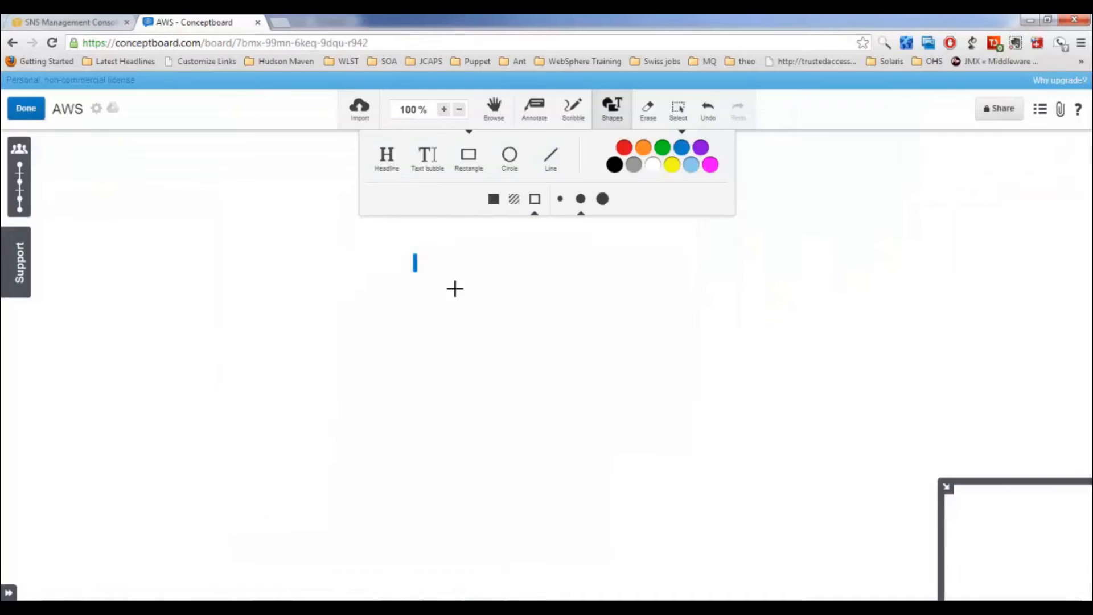
Step: Label the blue box on the board TOPIC with a text bubble
{"action": "left_click_drag", "start_coordinate": [415, 254], "coordinate": [579, 289]}
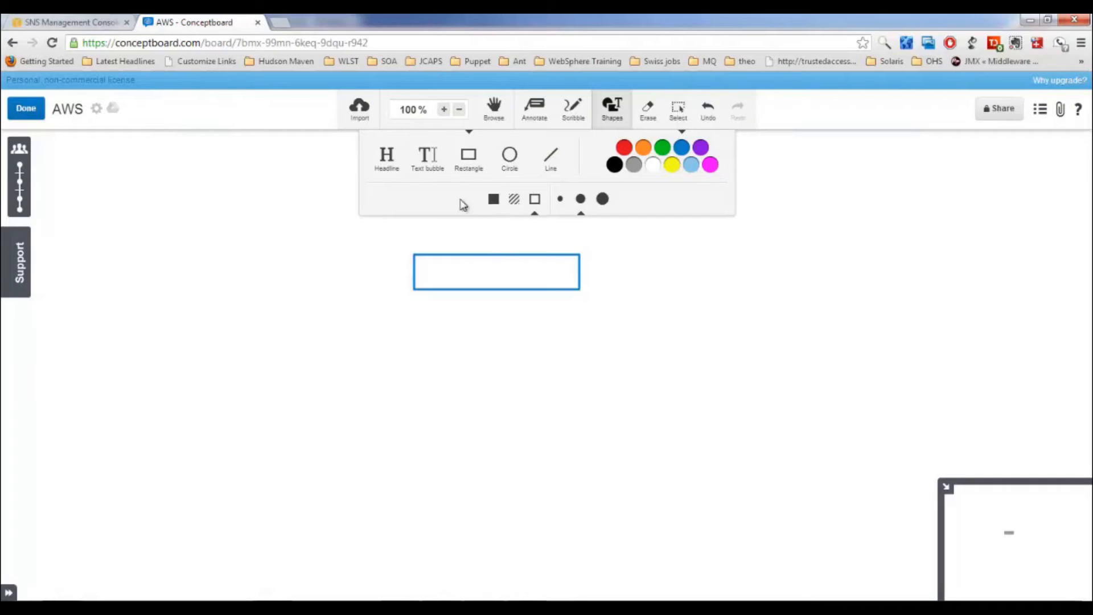
{"action": "left_click", "coordinate": [424, 157]}
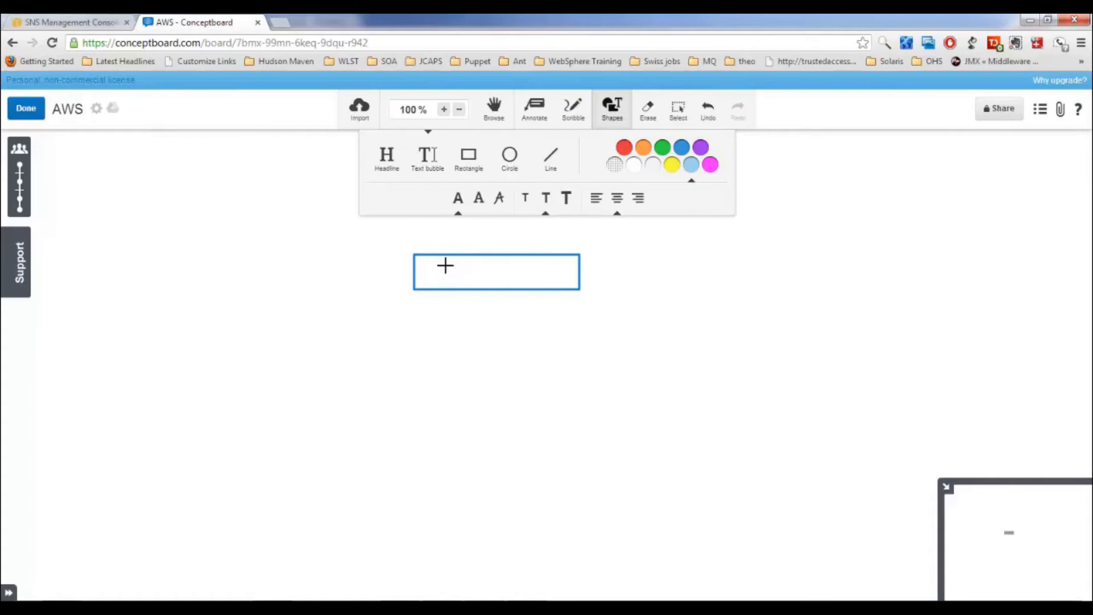
{"action": "left_click_drag", "start_coordinate": [445, 265], "coordinate": [538, 277]}
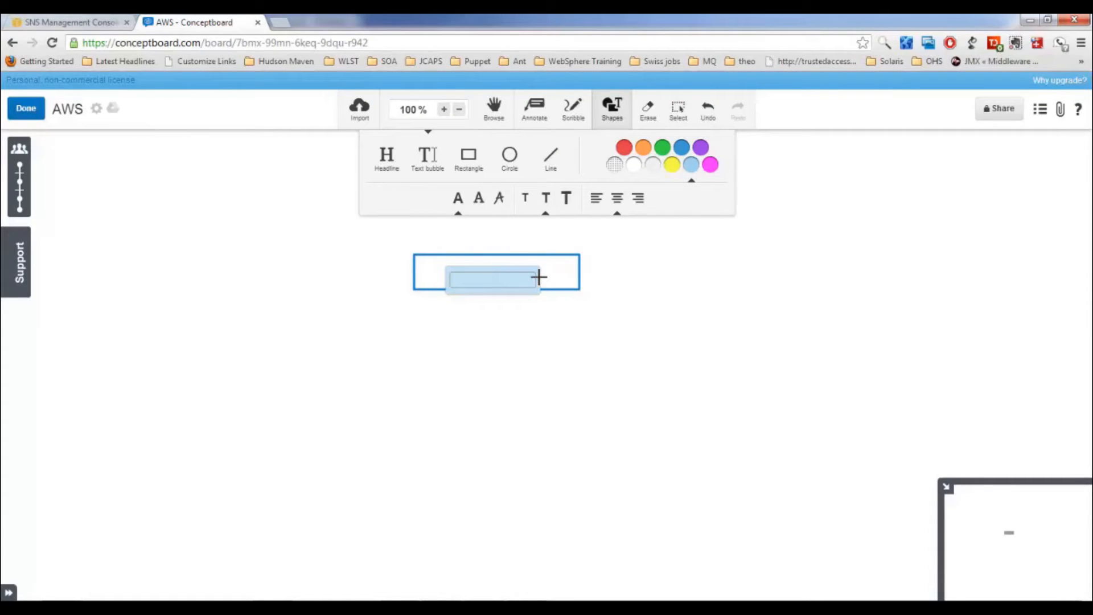
{"action": "type", "text": "TOPIC"}
{"action": "left_click", "coordinate": [505, 356]}
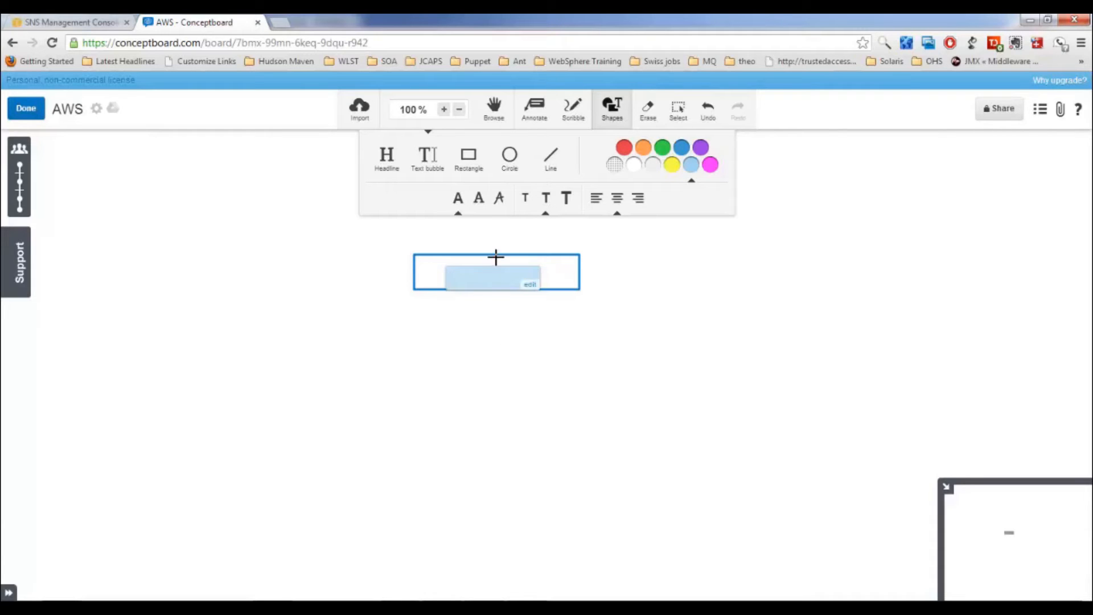
Step: Draw a matching rectangle below TOPIC and label it QUEUE
{"action": "left_click", "coordinate": [469, 162]}
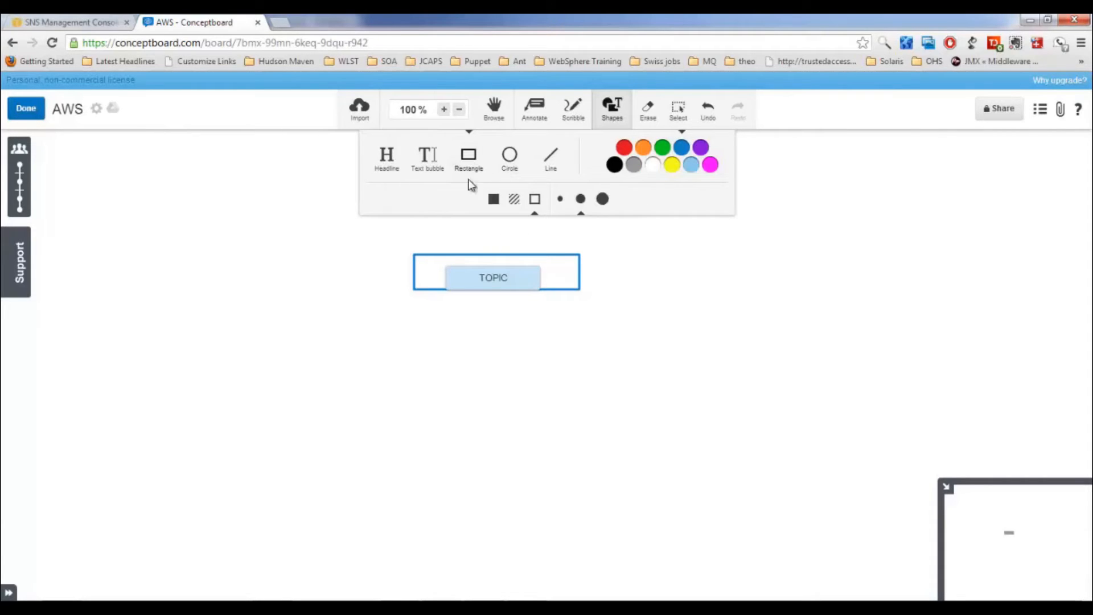
{"action": "left_click", "coordinate": [414, 328]}
{"action": "left_click_drag", "start_coordinate": [505, 374], "coordinate": [556, 359]}
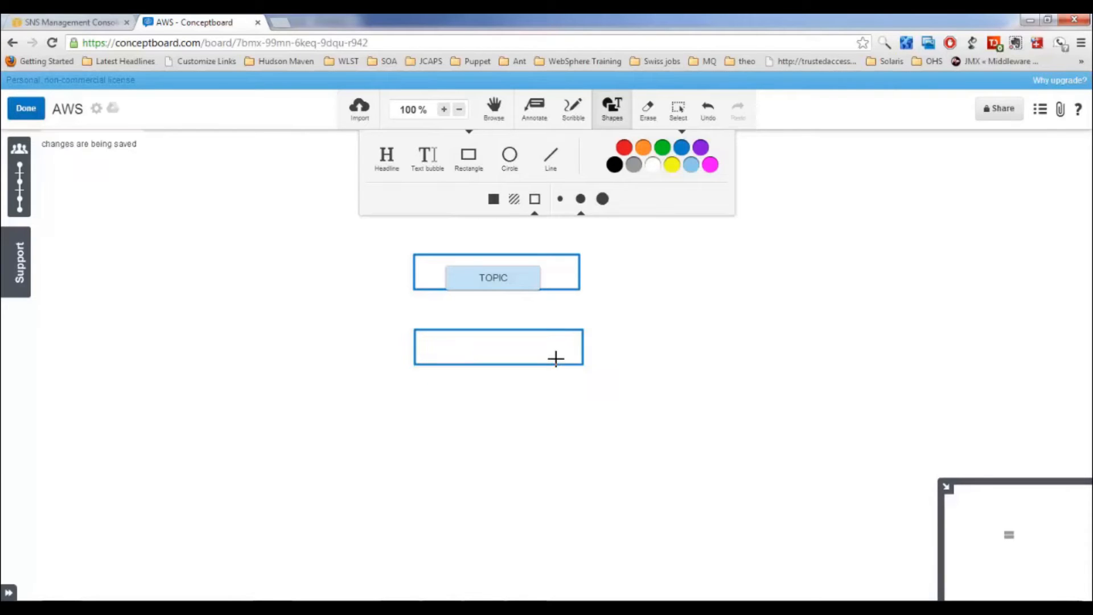
{"action": "left_click", "coordinate": [427, 157]}
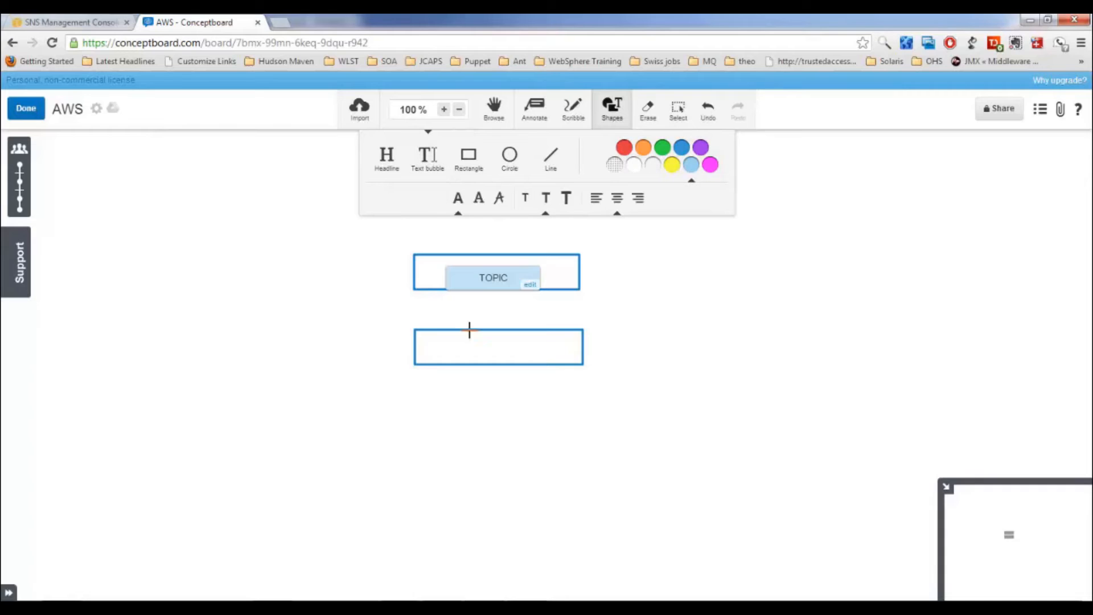
{"action": "left_click_drag", "start_coordinate": [452, 337], "coordinate": [543, 354]}
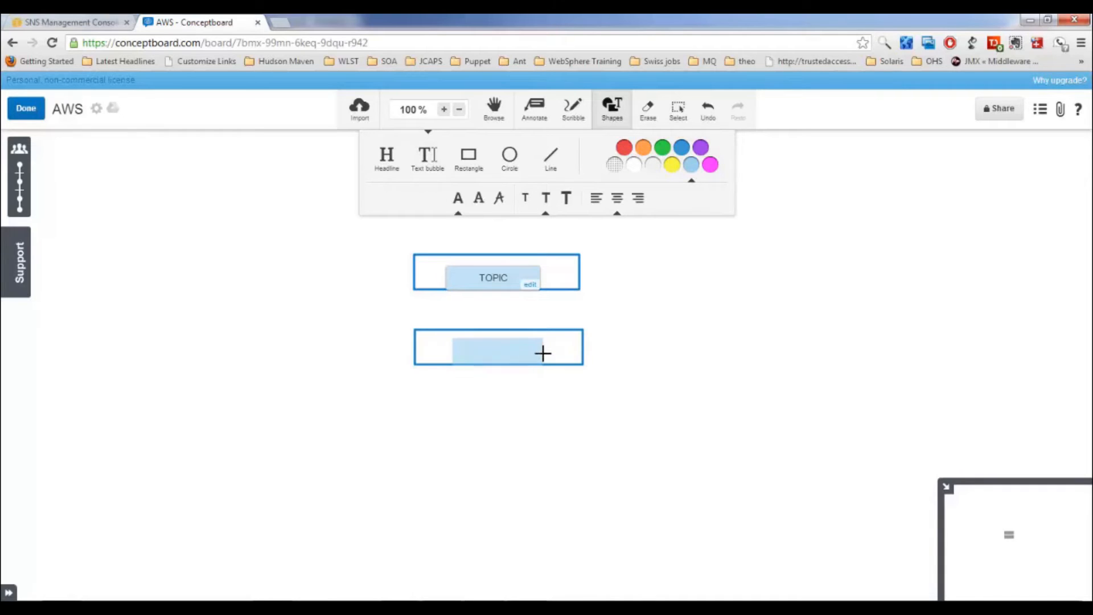
{"action": "type", "text": "QUEUE"}
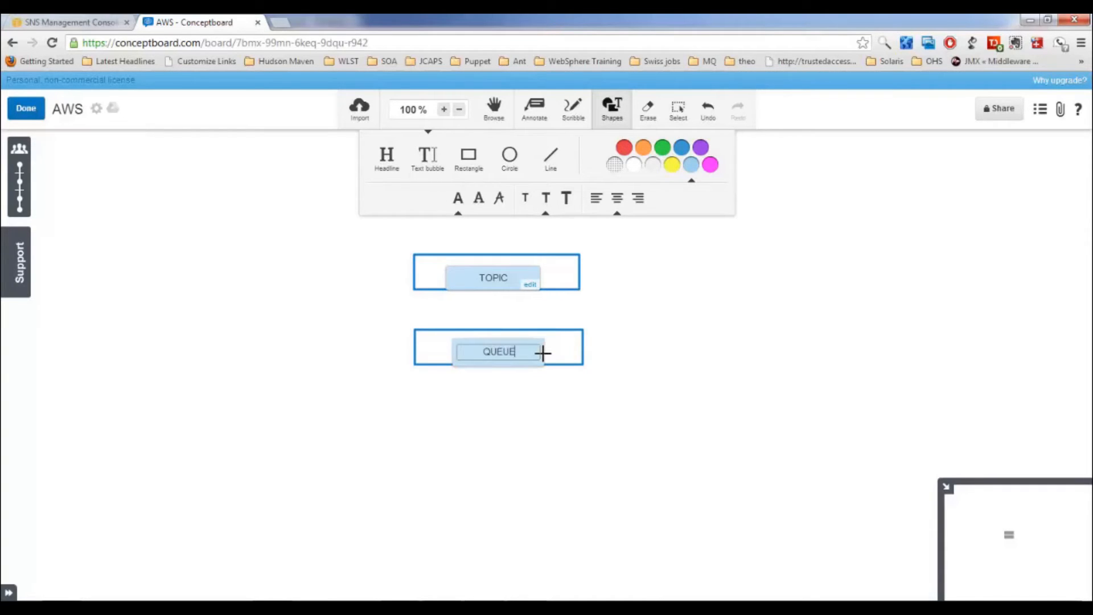
{"action": "left_click", "coordinate": [550, 157]}
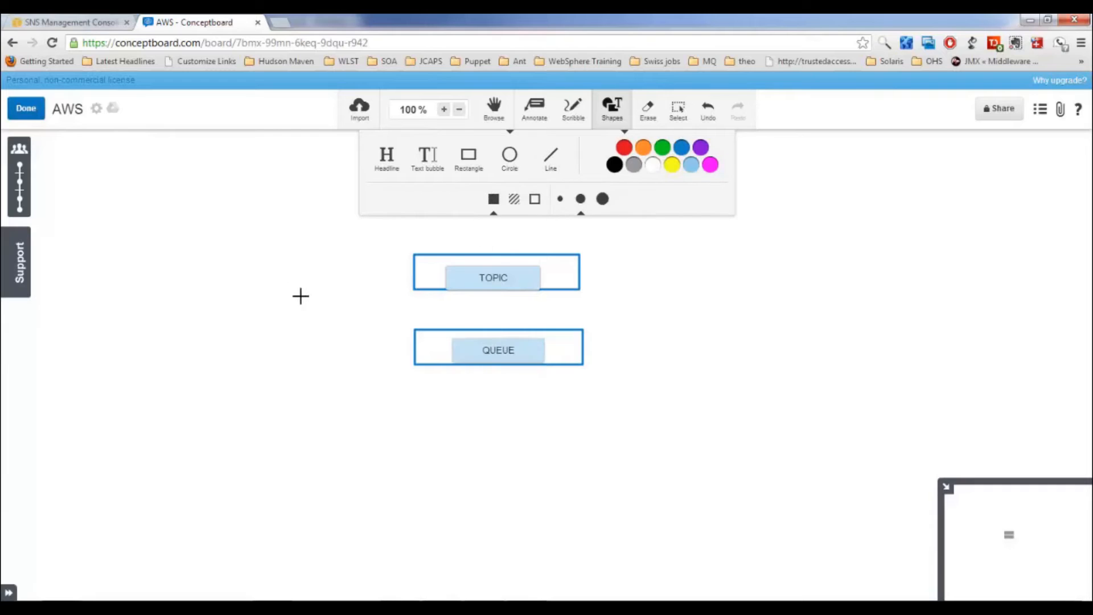
Step: Draw red circles left of TOPIC and QUEUE, with an arrow into TOPIC
{"action": "left_click_drag", "start_coordinate": [318, 255], "coordinate": [271, 287]}
{"action": "left_click_drag", "start_coordinate": [303, 325], "coordinate": [261, 366]}
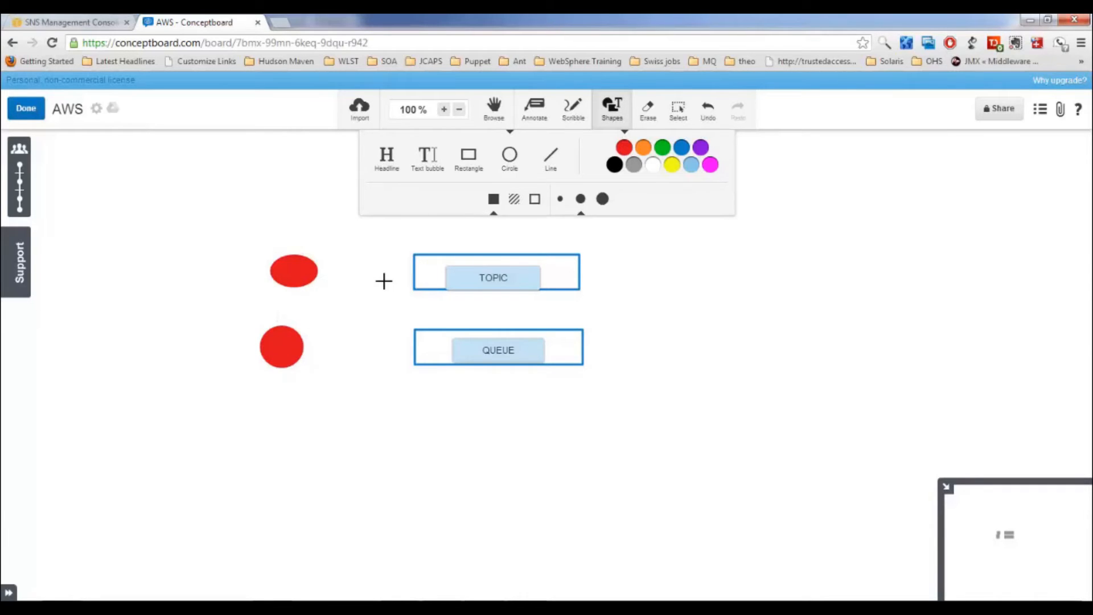
{"action": "left_click", "coordinate": [549, 159]}
{"action": "left_click_drag", "start_coordinate": [318, 271], "coordinate": [414, 271]}
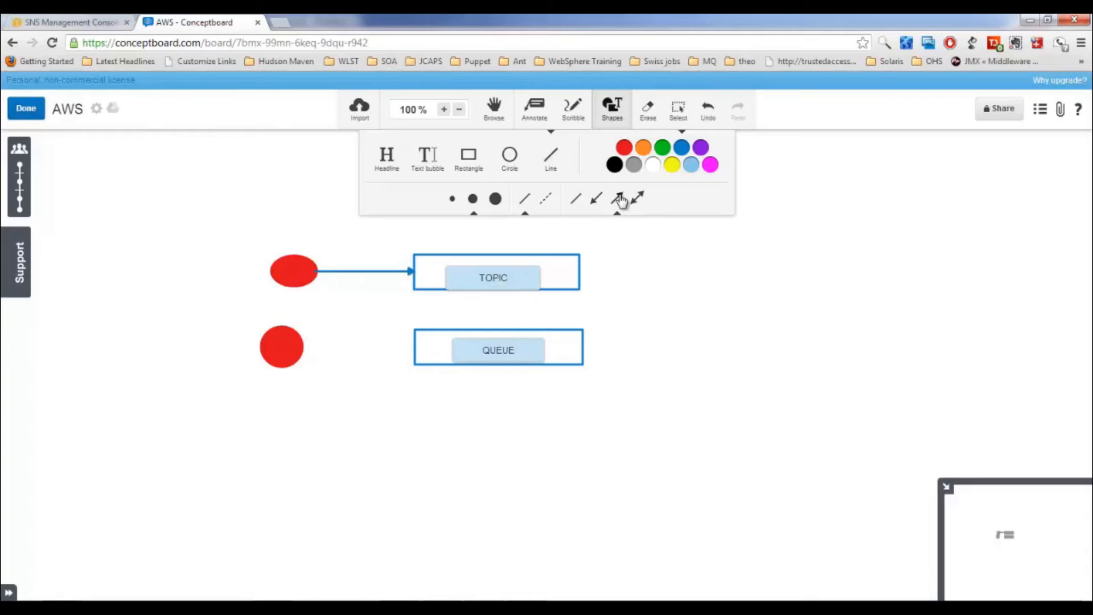
Step: Add orange circles right of TOPIC with three arrows, plus an arrow into QUEUE
{"action": "left_click", "coordinate": [510, 165]}
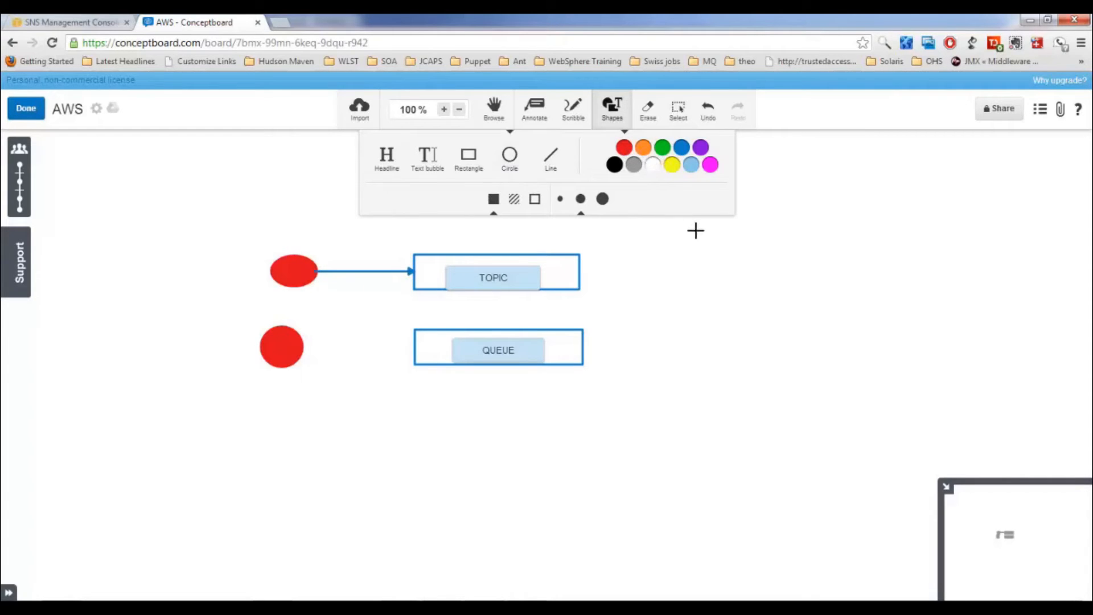
{"action": "left_click", "coordinate": [643, 149]}
{"action": "left_click", "coordinate": [677, 246]}
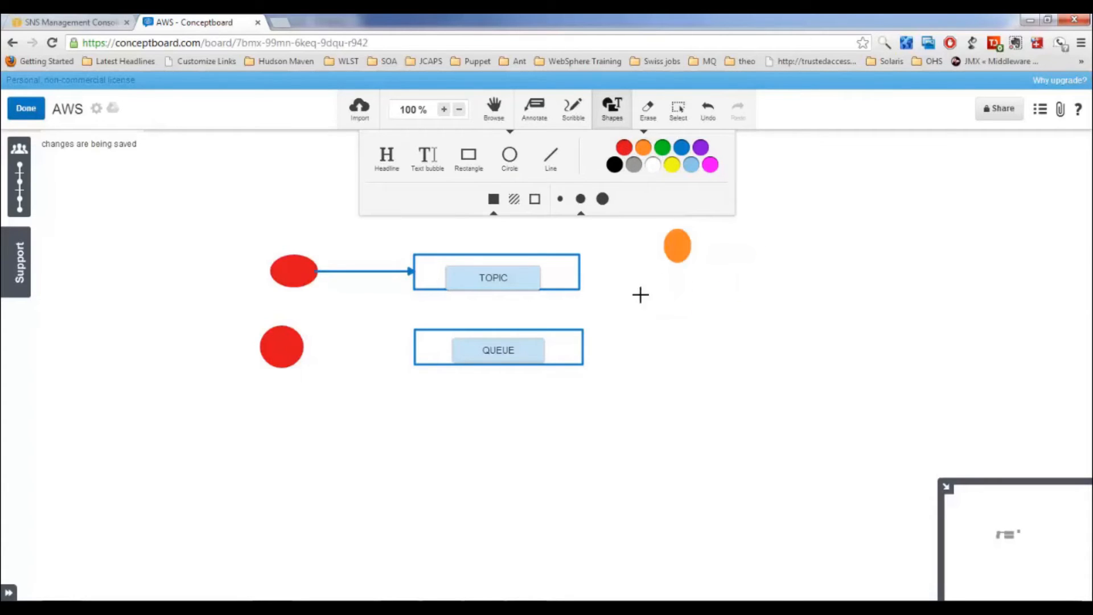
{"action": "left_click_drag", "start_coordinate": [636, 256], "coordinate": [617, 291]}
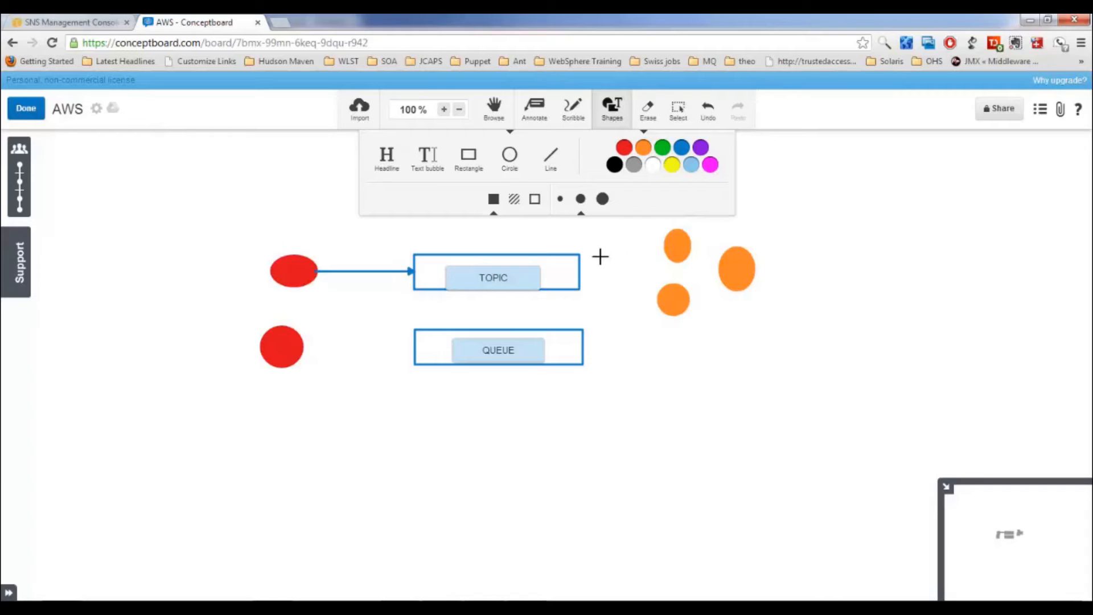
{"action": "left_click", "coordinate": [552, 162]}
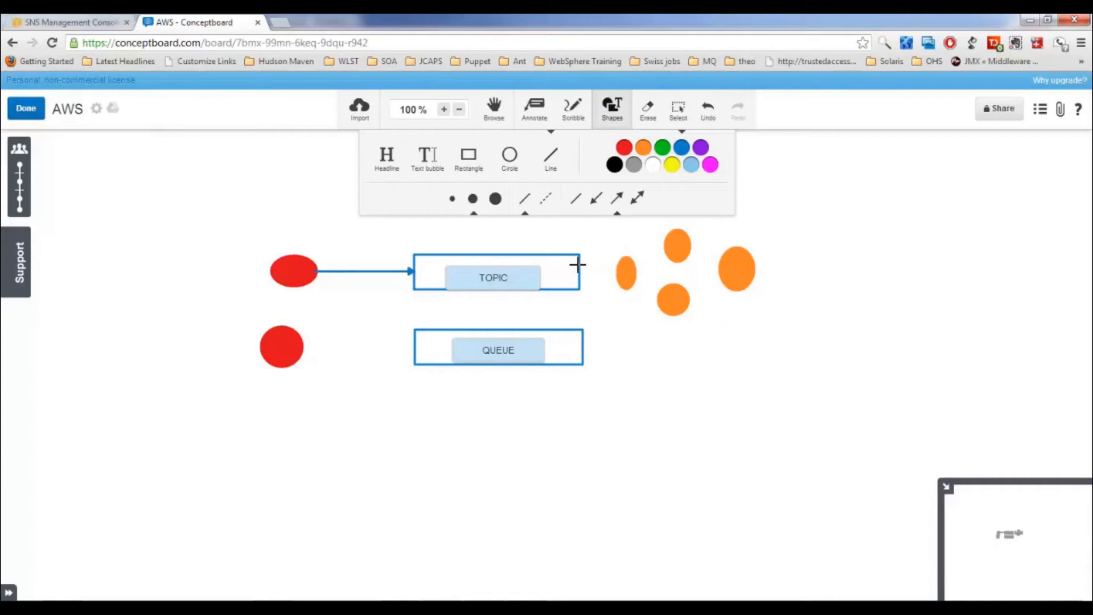
{"action": "left_click_drag", "start_coordinate": [578, 264], "coordinate": [673, 242]}
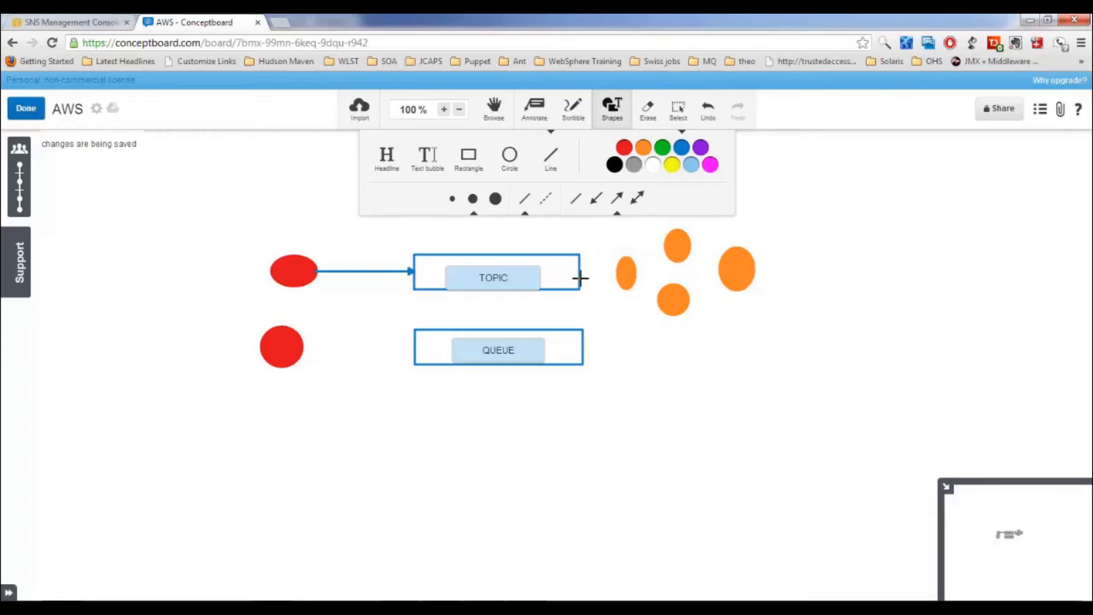
{"action": "left_click_drag", "start_coordinate": [580, 279], "coordinate": [659, 303]}
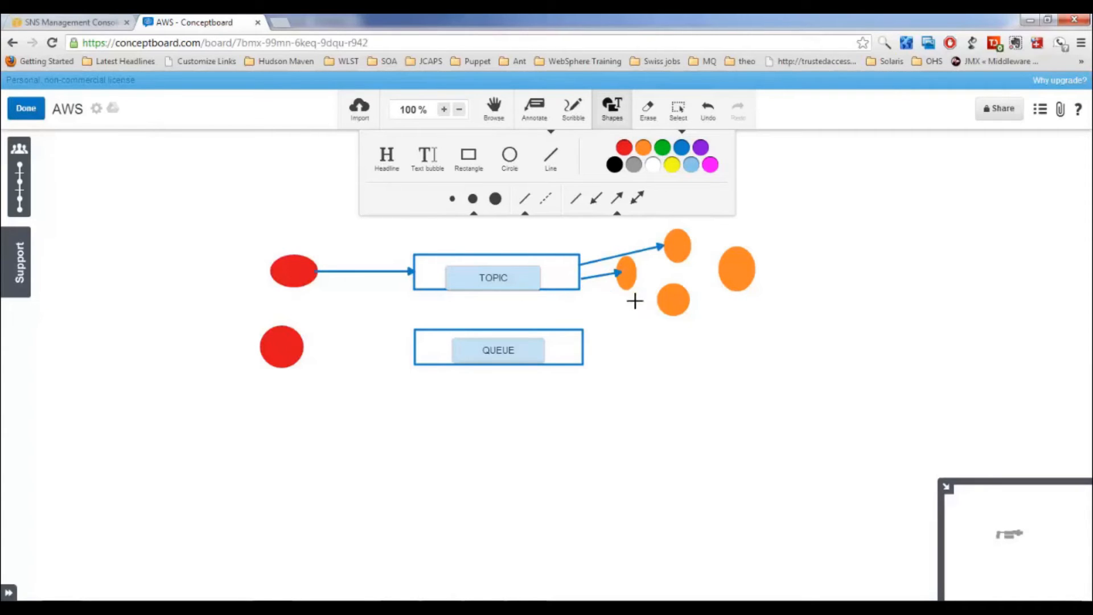
{"action": "left_click_drag", "start_coordinate": [581, 271], "coordinate": [747, 274]}
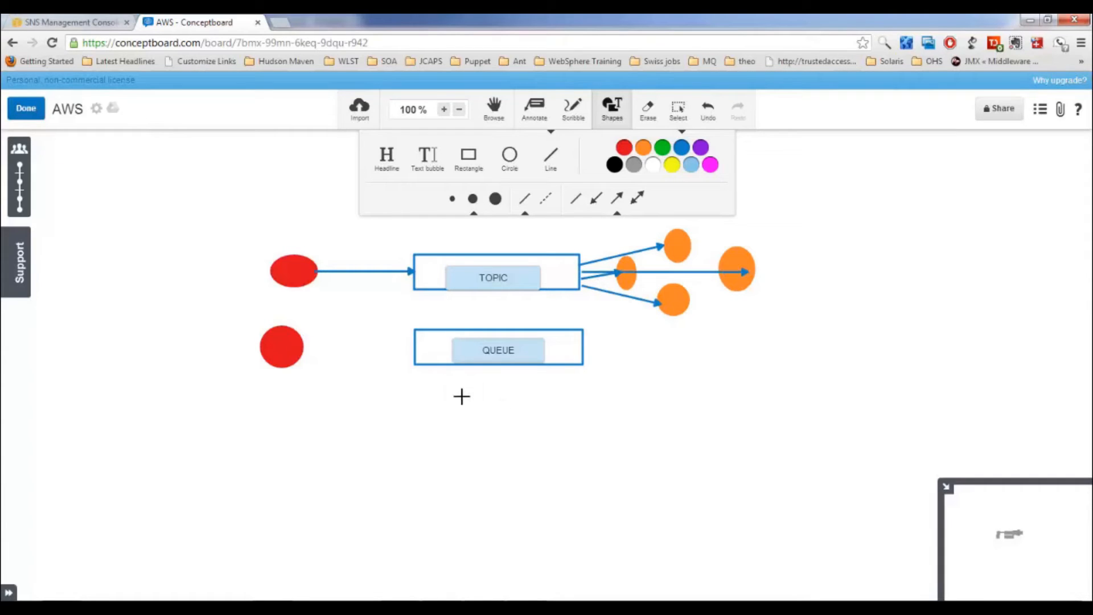
{"action": "left_click_drag", "start_coordinate": [304, 352], "coordinate": [412, 352]}
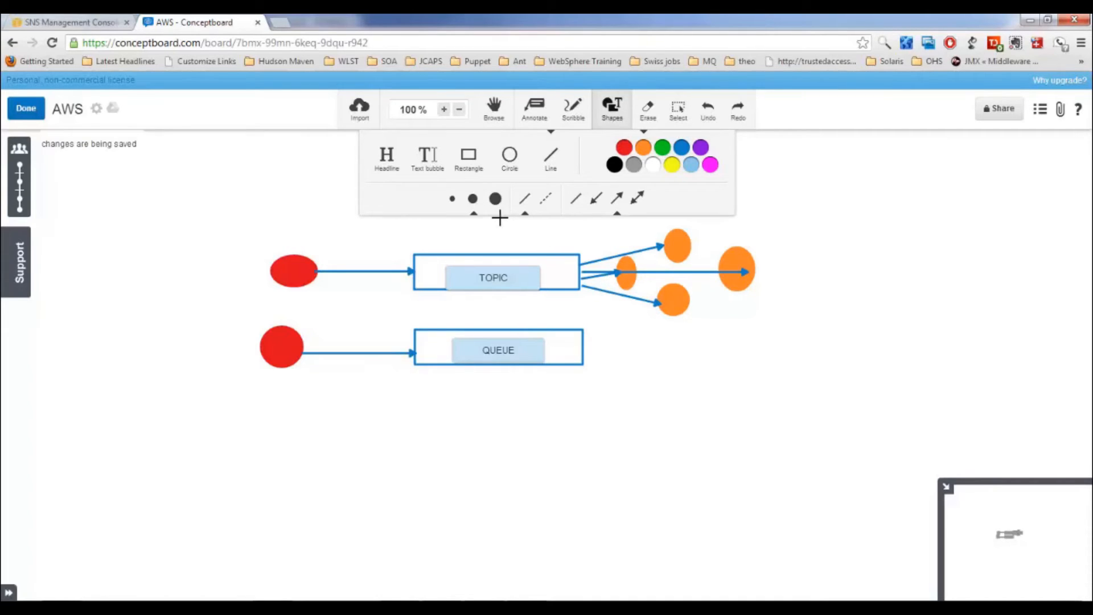
Step: Connect QUEUE to a new orange circle on its right, then switch to the SNS console
{"action": "left_click", "coordinate": [516, 163]}
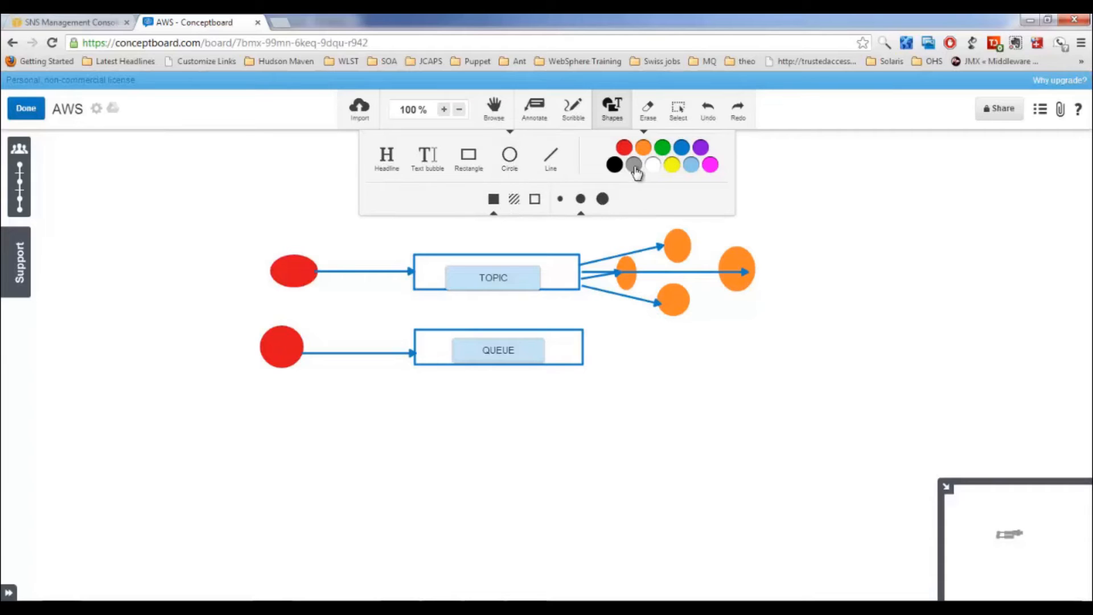
{"action": "left_click_drag", "start_coordinate": [717, 330], "coordinate": [665, 375]}
{"action": "left_click", "coordinate": [550, 159]}
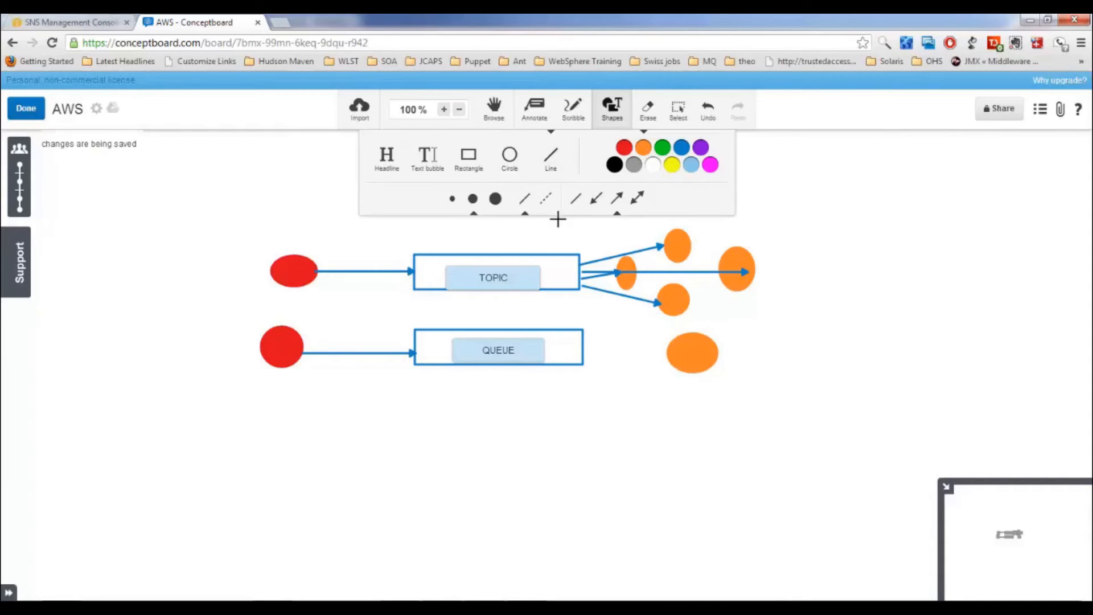
{"action": "left_click_drag", "start_coordinate": [580, 349], "coordinate": [672, 349]}
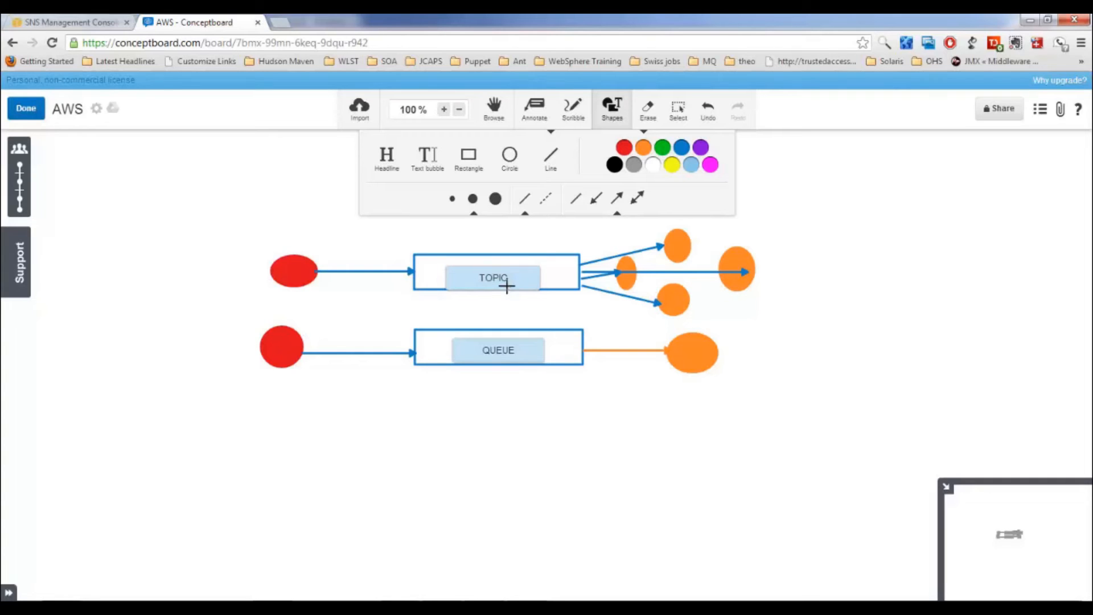
{"action": "left_click", "coordinate": [64, 23]}
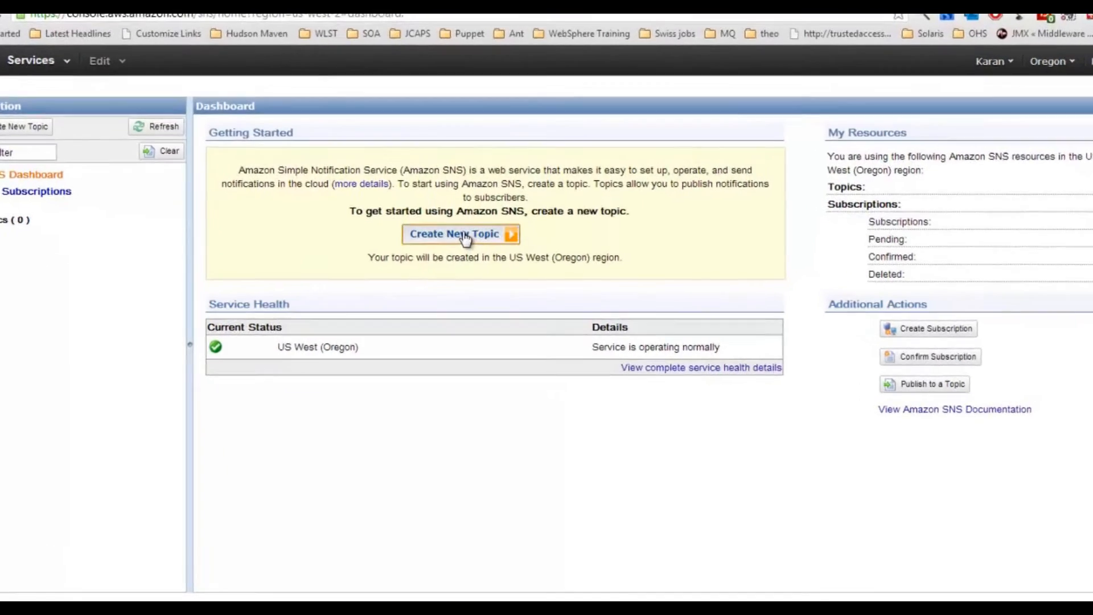
Step: Create SNS topic myfirsttopic with display name Notification Alert
{"action": "left_click", "coordinate": [465, 238]}
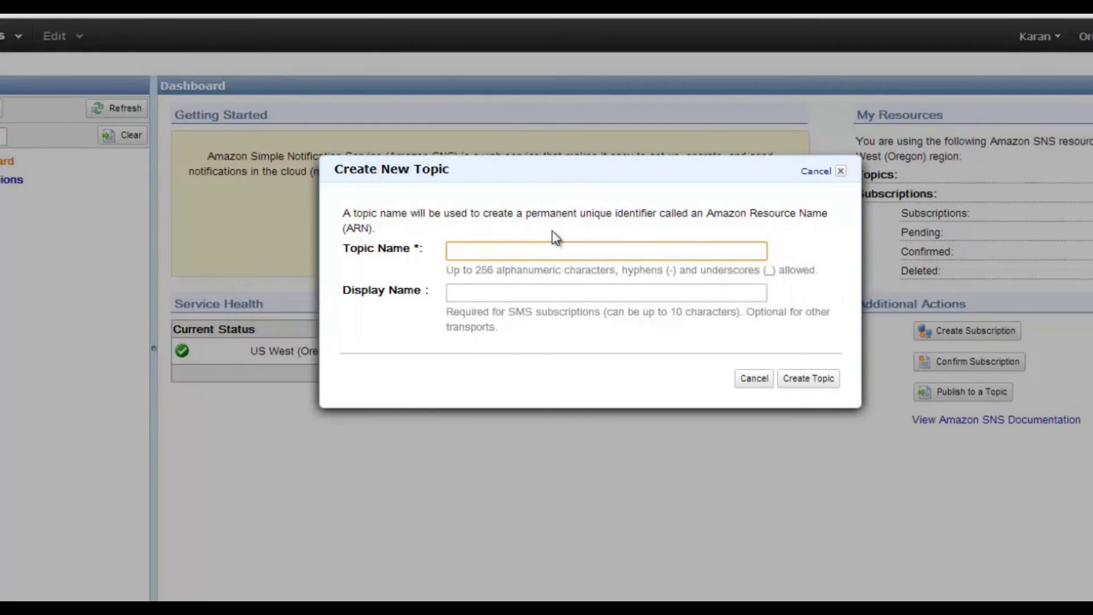
{"action": "type", "text": "myfirsttoipc"}
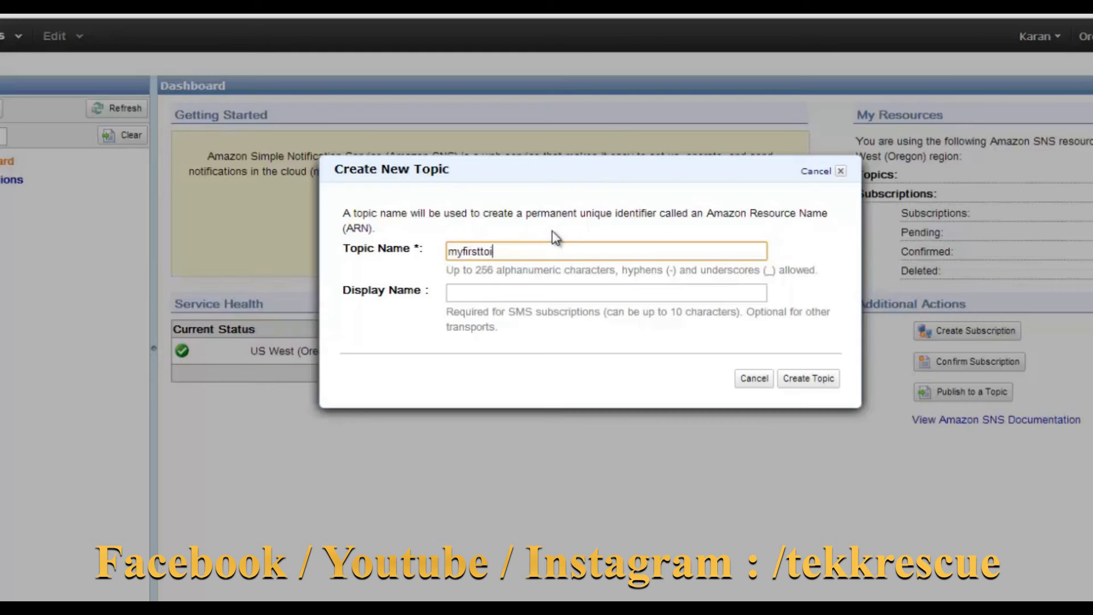
{"action": "key", "text": "BackSpace"}
{"action": "key", "text": "BackSpace"}
{"action": "key", "text": "BackSpace"}
{"action": "type", "text": "pic"}
{"action": "key", "text": "Tab"}
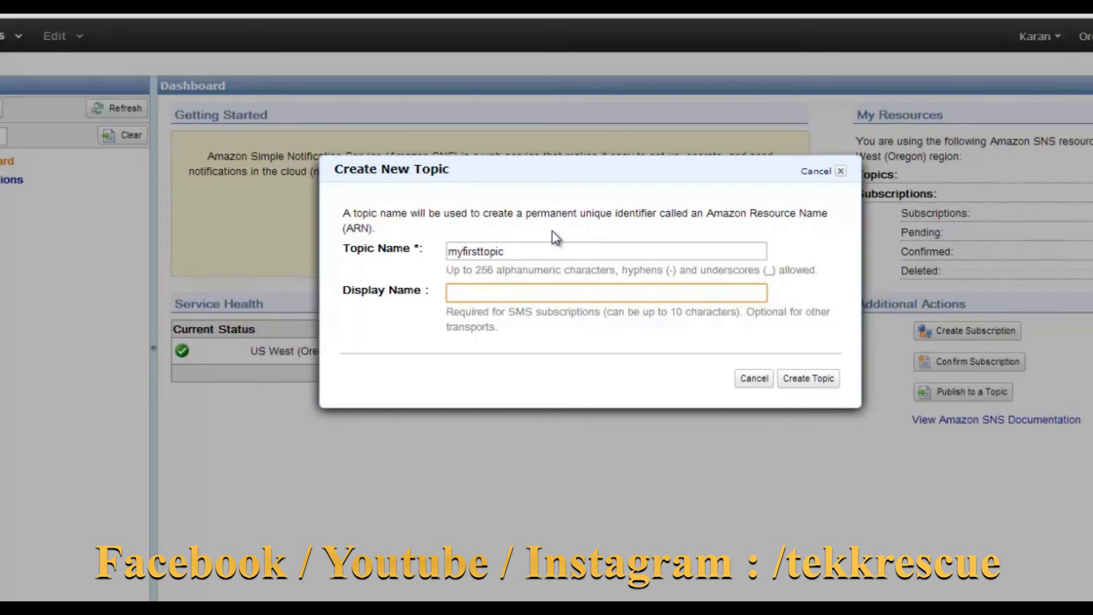
{"action": "type", "text": "Notification Al"}
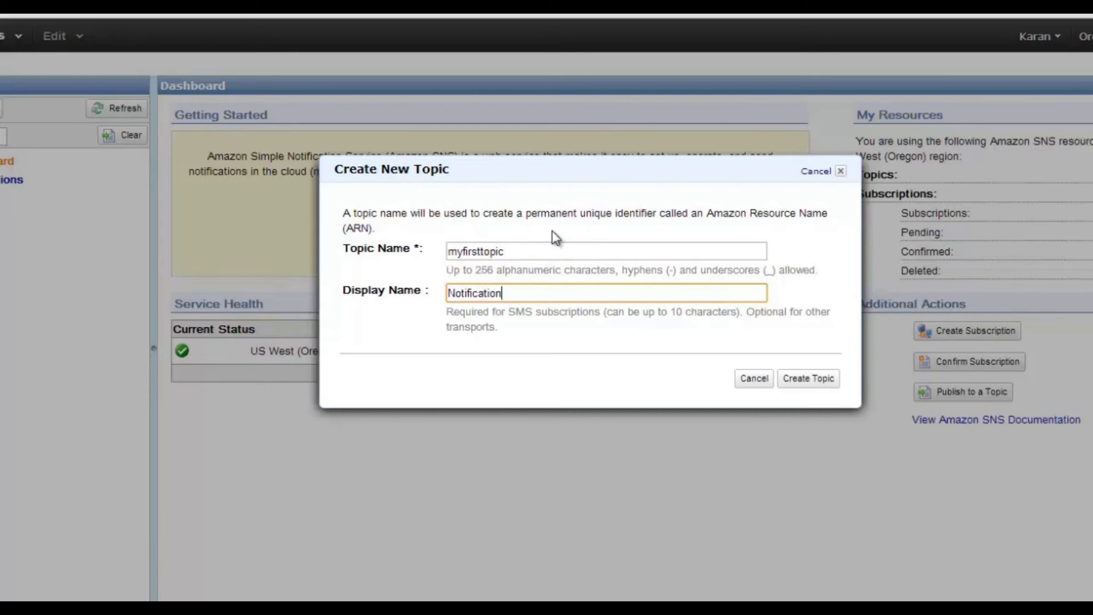
{"action": "type", "text": "ert"}
{"action": "left_click", "coordinate": [800, 380]}
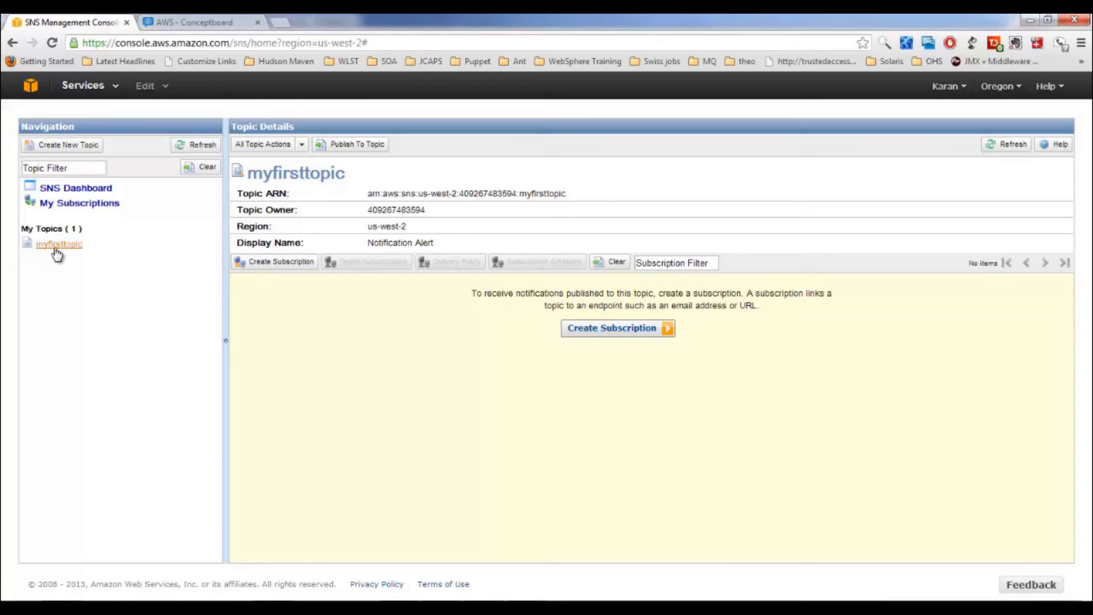
Step: Subscribe the recipient's email address to myfirsttopic using the Email protocol
{"action": "left_click", "coordinate": [608, 333]}
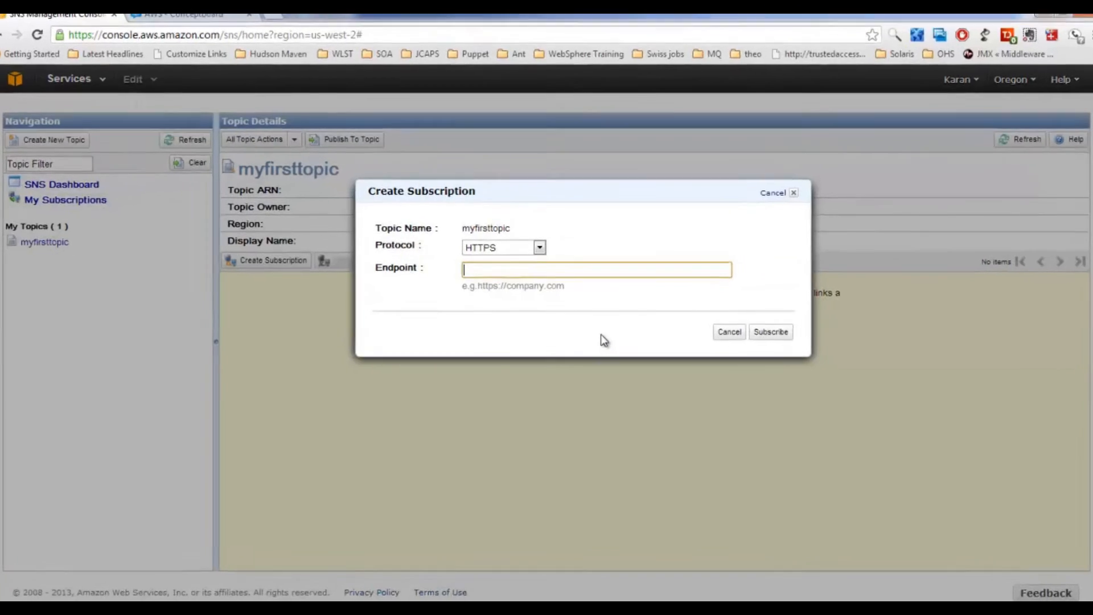
{"action": "left_click", "coordinate": [539, 246]}
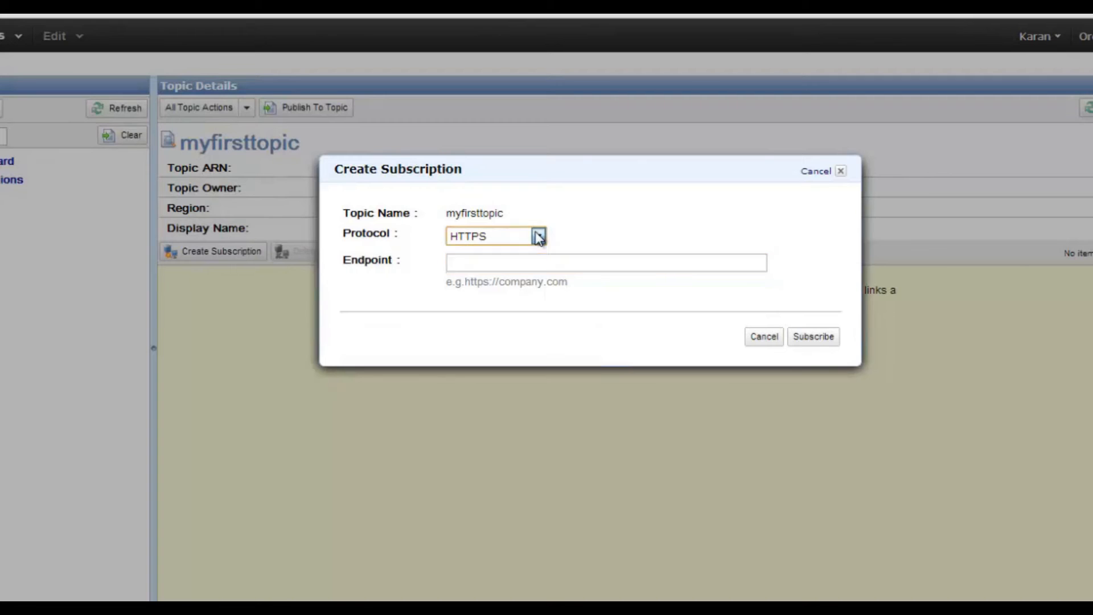
{"action": "left_click", "coordinate": [539, 237]}
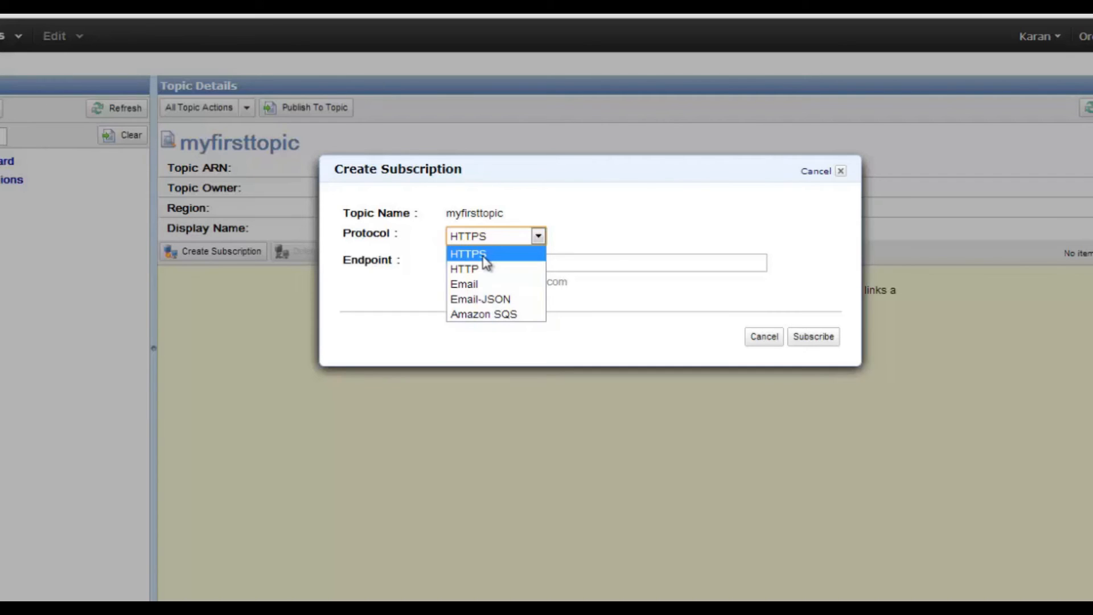
{"action": "left_click", "coordinate": [489, 269]}
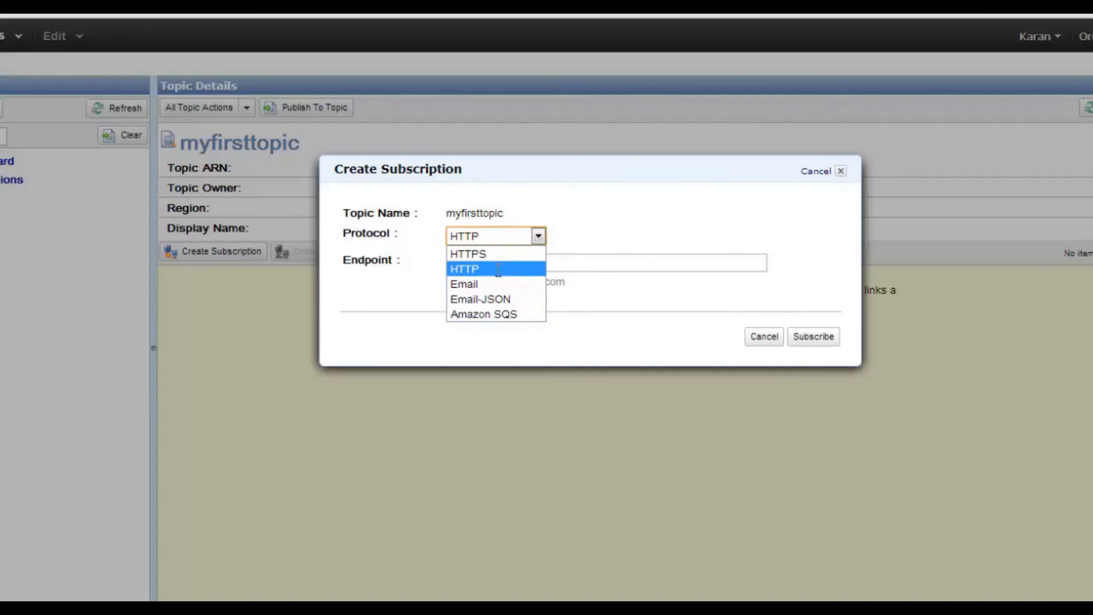
{"action": "left_click", "coordinate": [497, 262]}
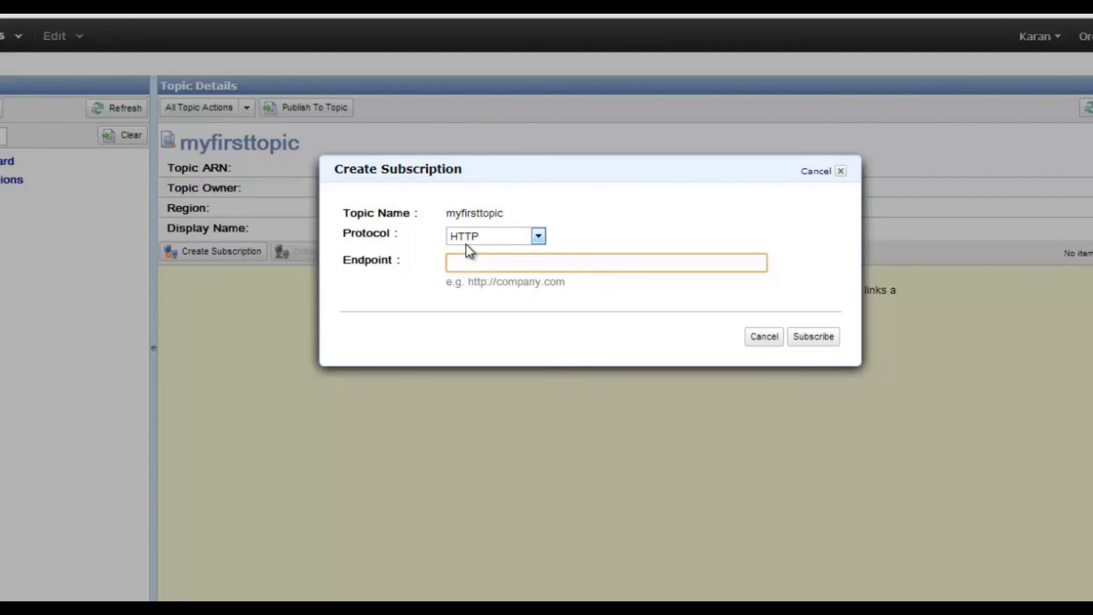
{"action": "left_click", "coordinate": [481, 237]}
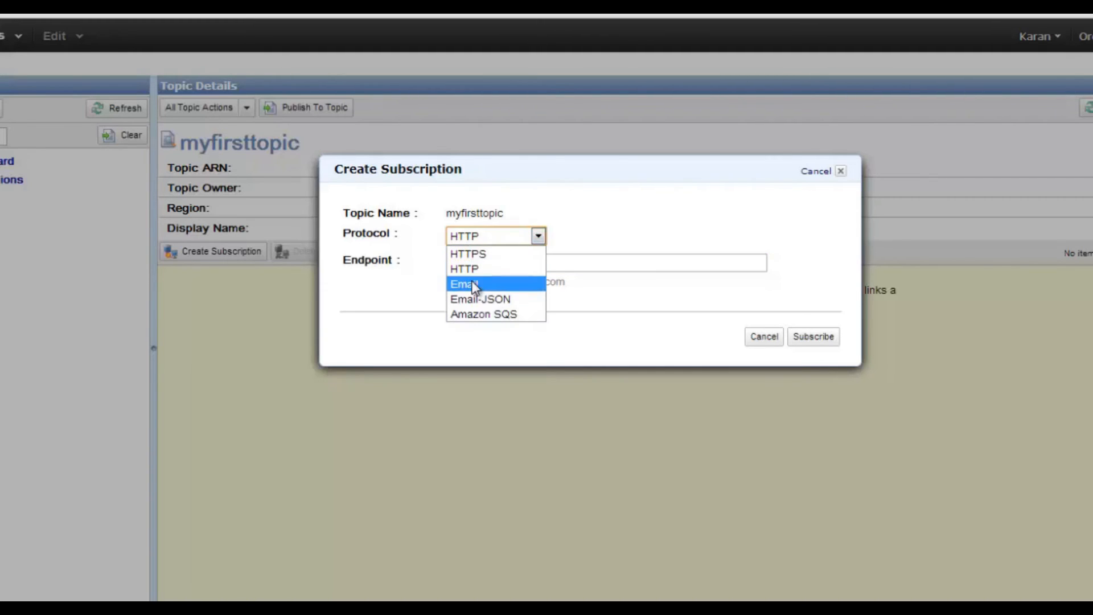
{"action": "left_click", "coordinate": [472, 285]}
{"action": "left_click", "coordinate": [482, 262]}
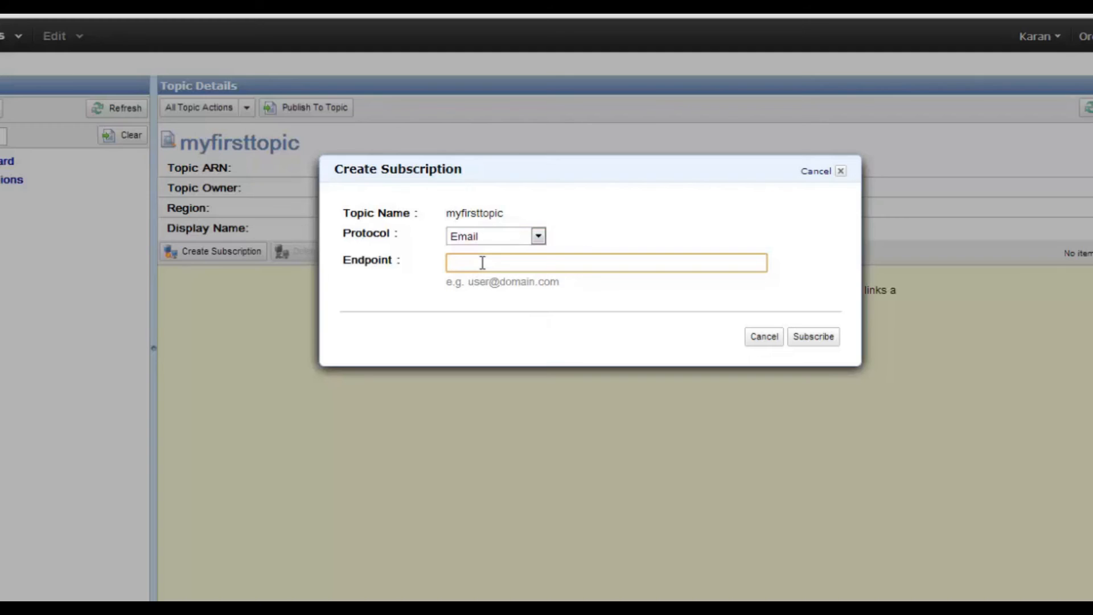
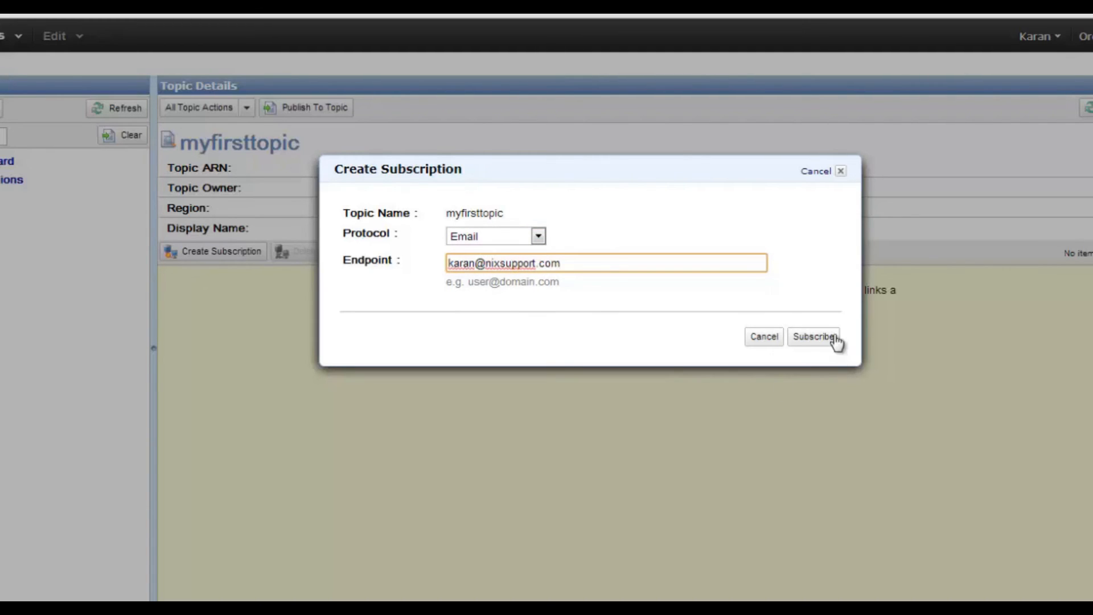
{"action": "left_click", "coordinate": [823, 336]}
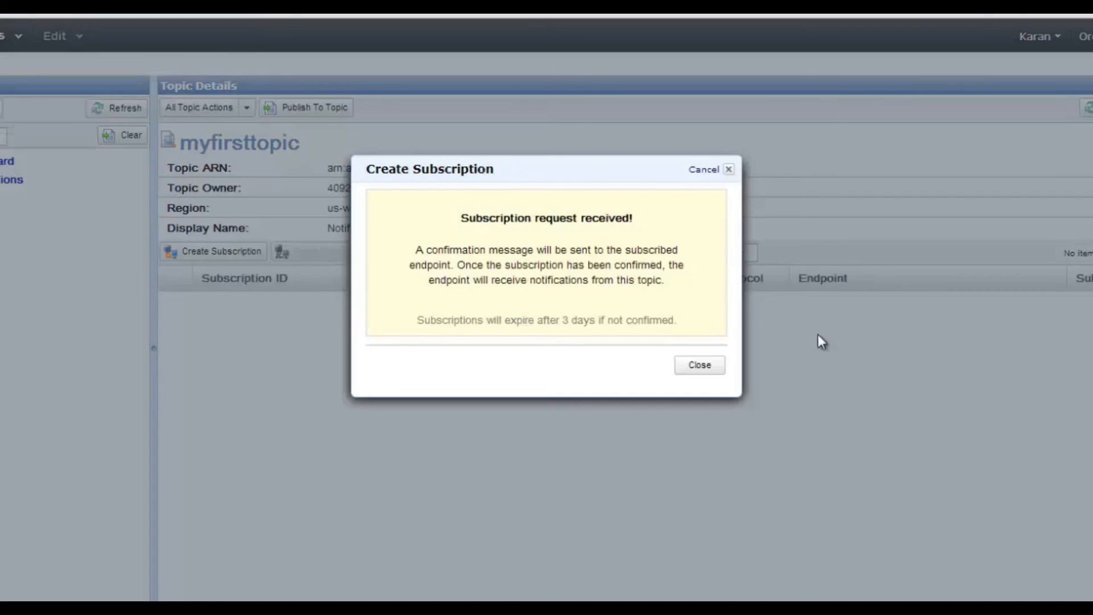
{"action": "left_click", "coordinate": [700, 364]}
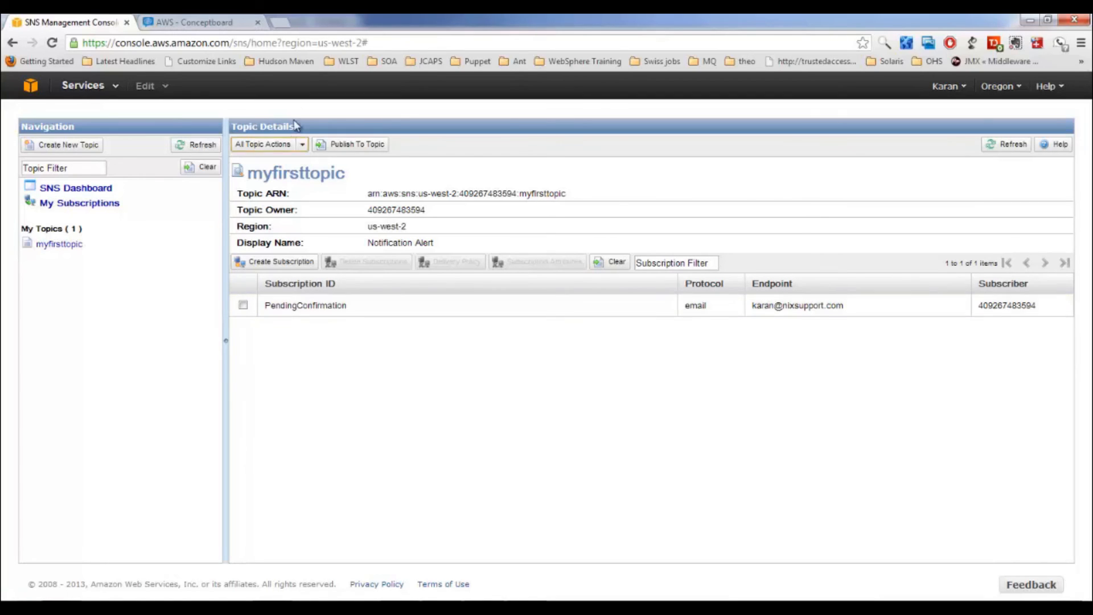
Step: Follow the Confirm subscription link in the Gmail AWS notification, then return to SNS
{"action": "left_click", "coordinate": [285, 25]}
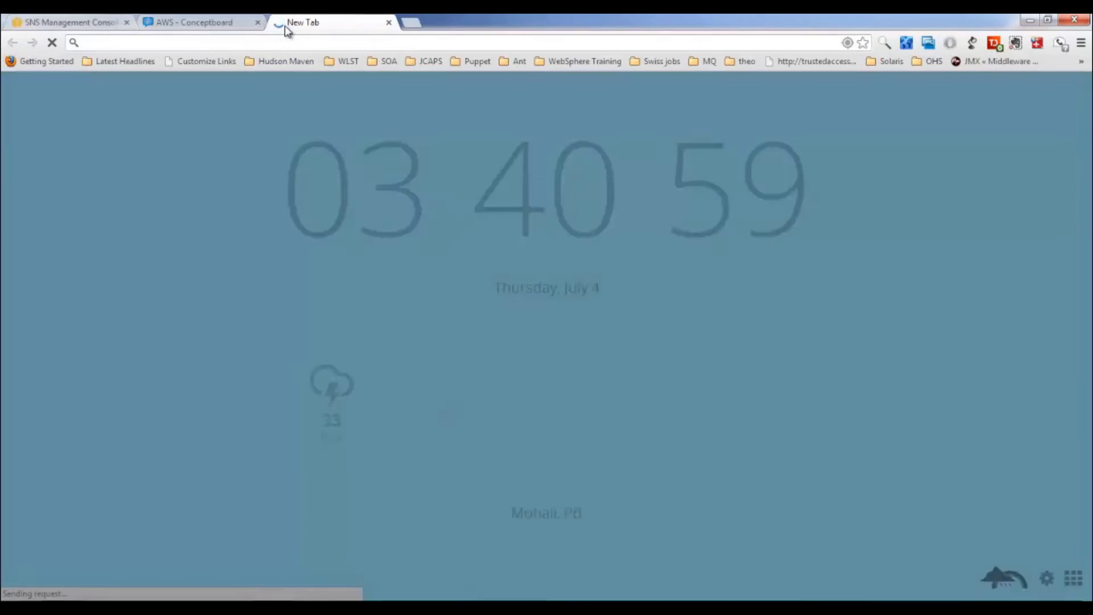
{"action": "type", "text": "gmail.com"}
{"action": "key", "text": "Return"}
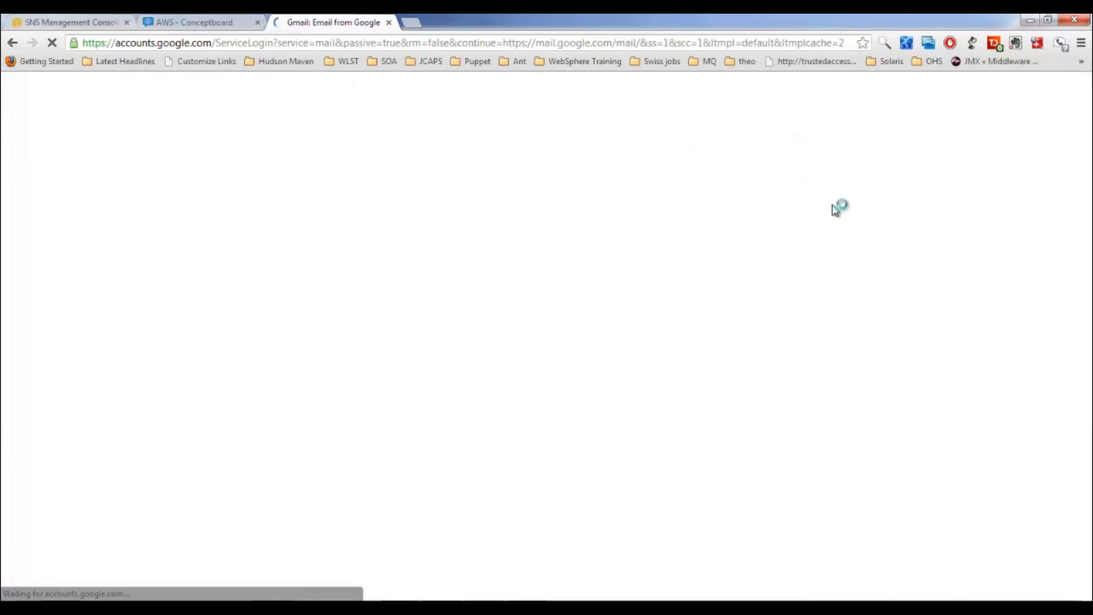
{"action": "left_click", "coordinate": [785, 207]}
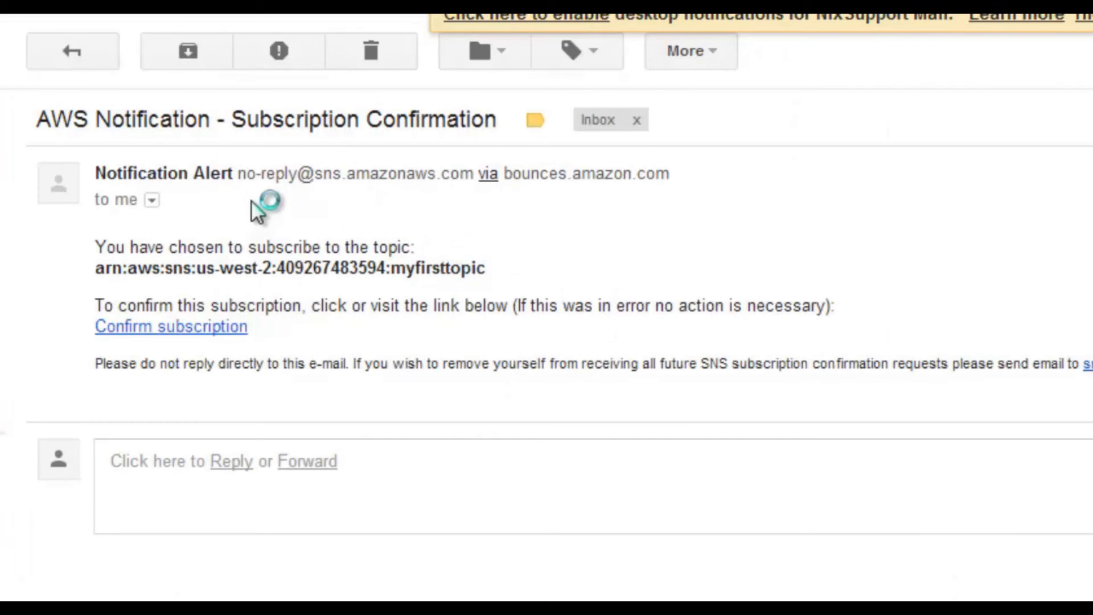
{"action": "left_click", "coordinate": [179, 324]}
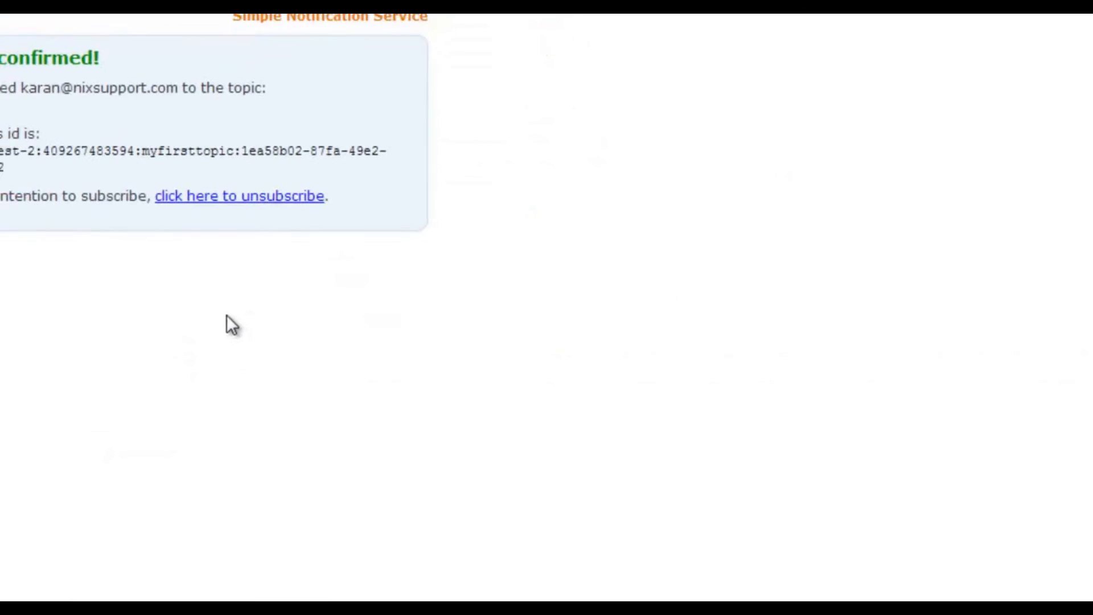
{"action": "left_click_drag", "start_coordinate": [84, 155], "coordinate": [154, 140]}
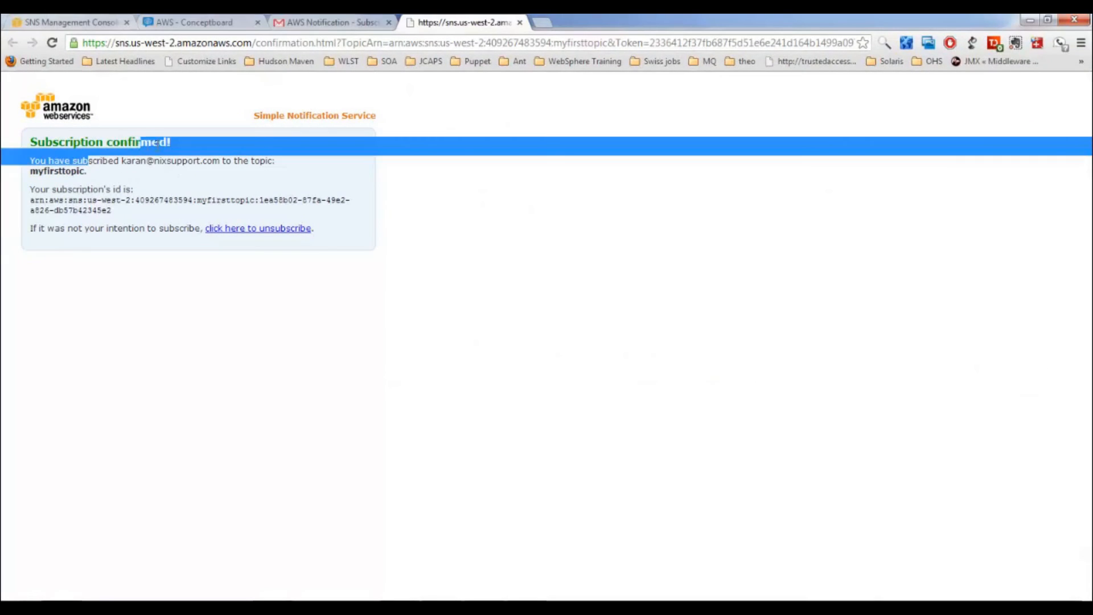
{"action": "left_click", "coordinate": [71, 23]}
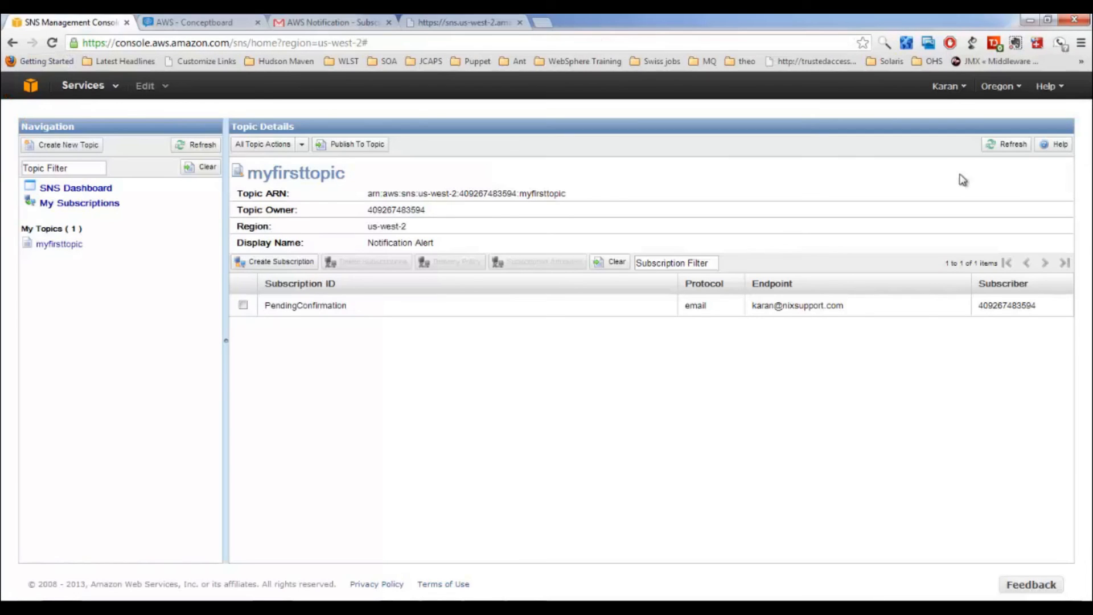
Step: Refresh the topic and select the now-confirmed email subscription
{"action": "left_click", "coordinate": [1006, 144]}
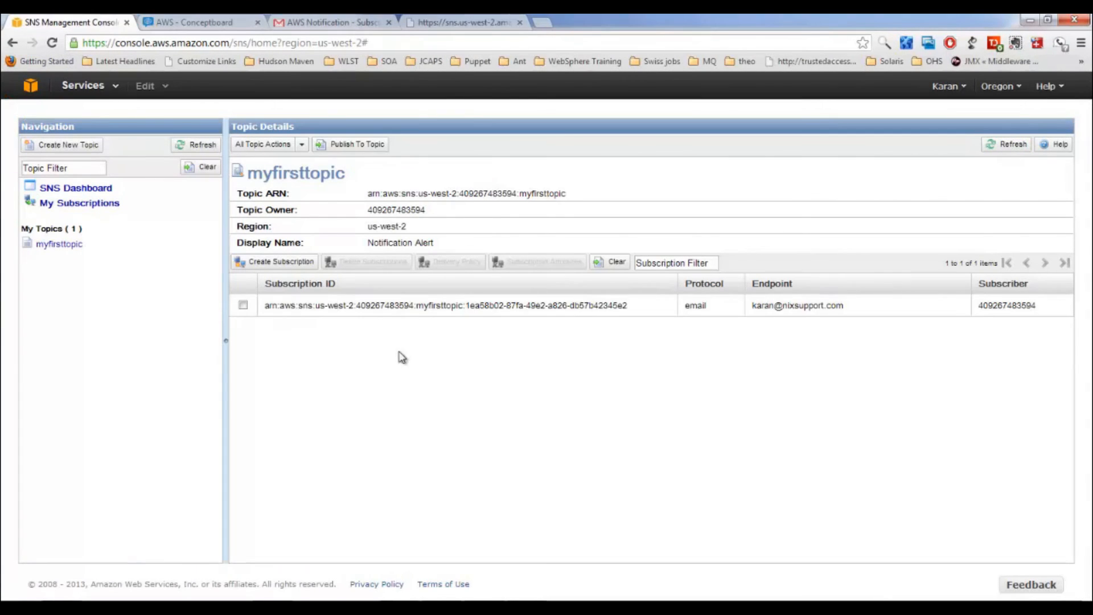
{"action": "left_click_drag", "start_coordinate": [269, 305], "coordinate": [592, 305]}
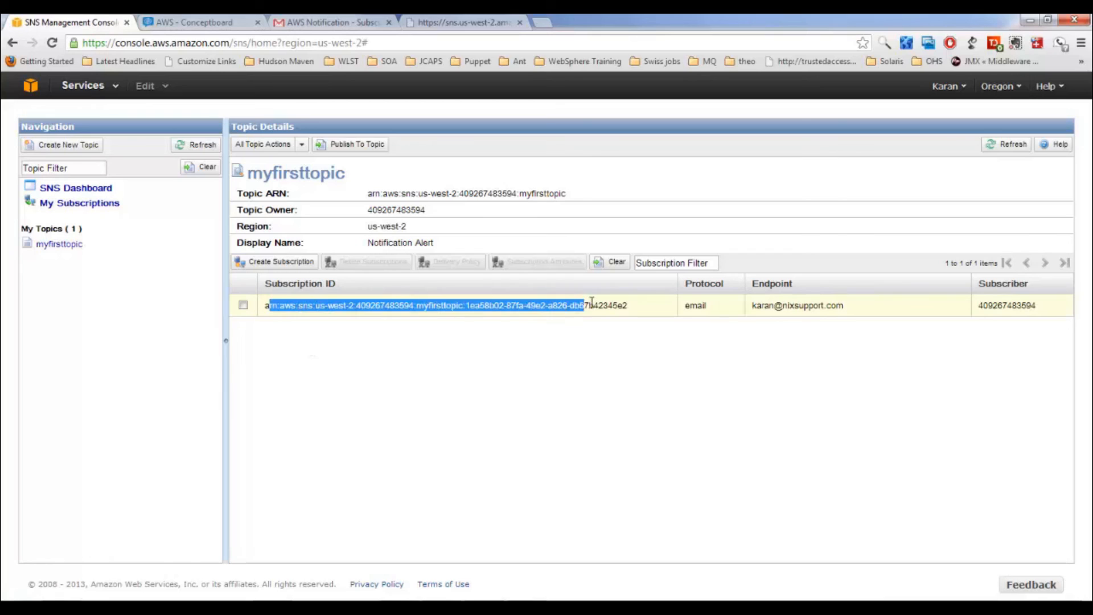
{"action": "left_click", "coordinate": [591, 305]}
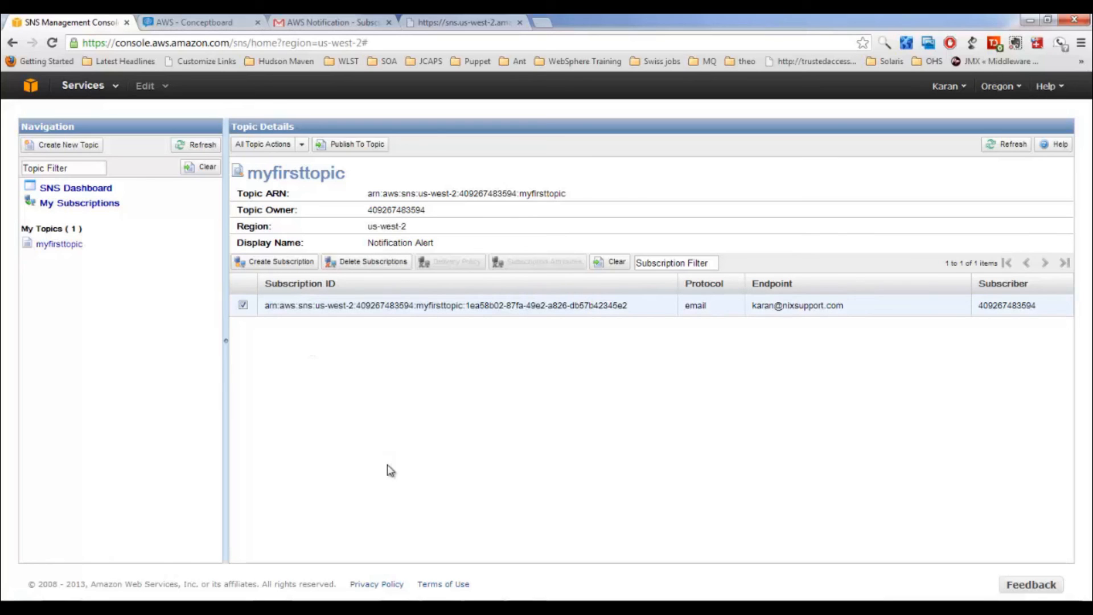
Step: Publish 'this is a test message' with body 'Hi there, this is first test notification.'
{"action": "left_click", "coordinate": [360, 147]}
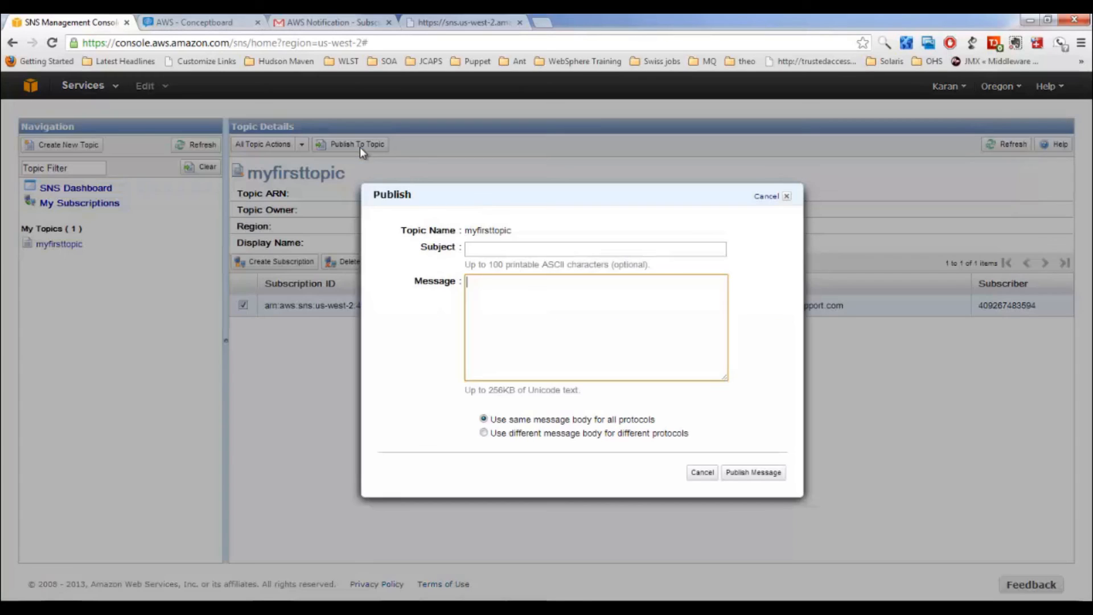
{"action": "left_click", "coordinate": [491, 249]}
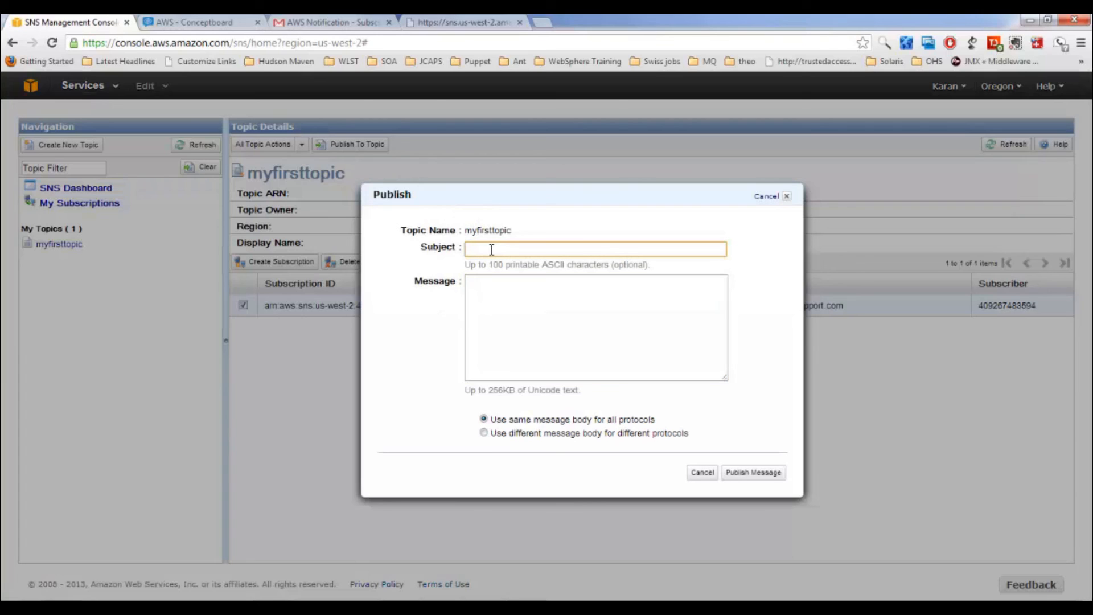
{"action": "type", "text": "this is a test message"}
{"action": "left_click", "coordinate": [530, 307]}
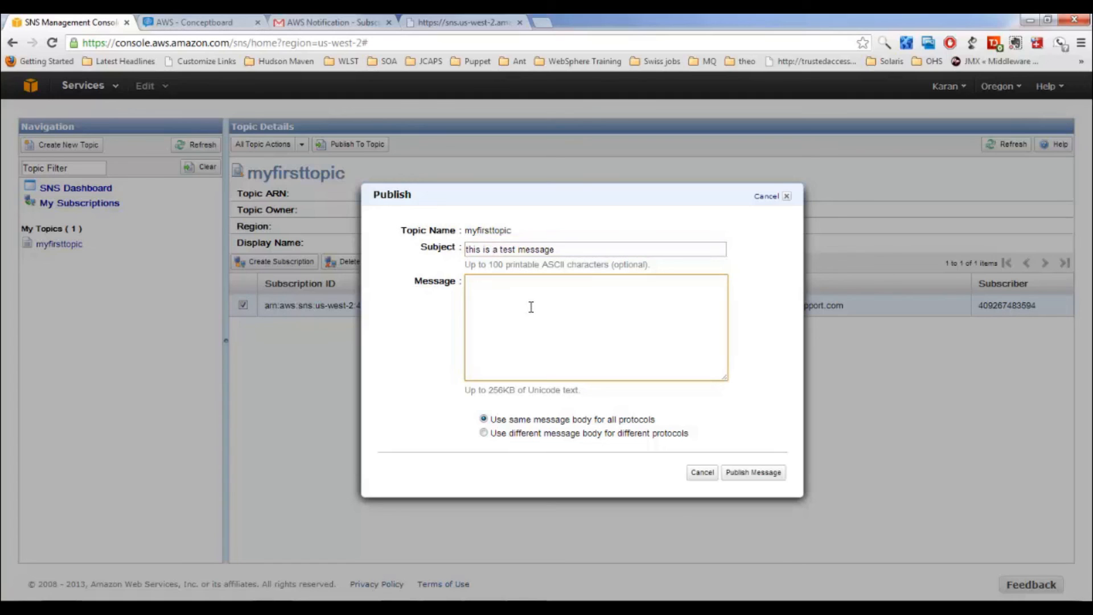
{"action": "type", "text": "Hi there, this is first test notifi"}
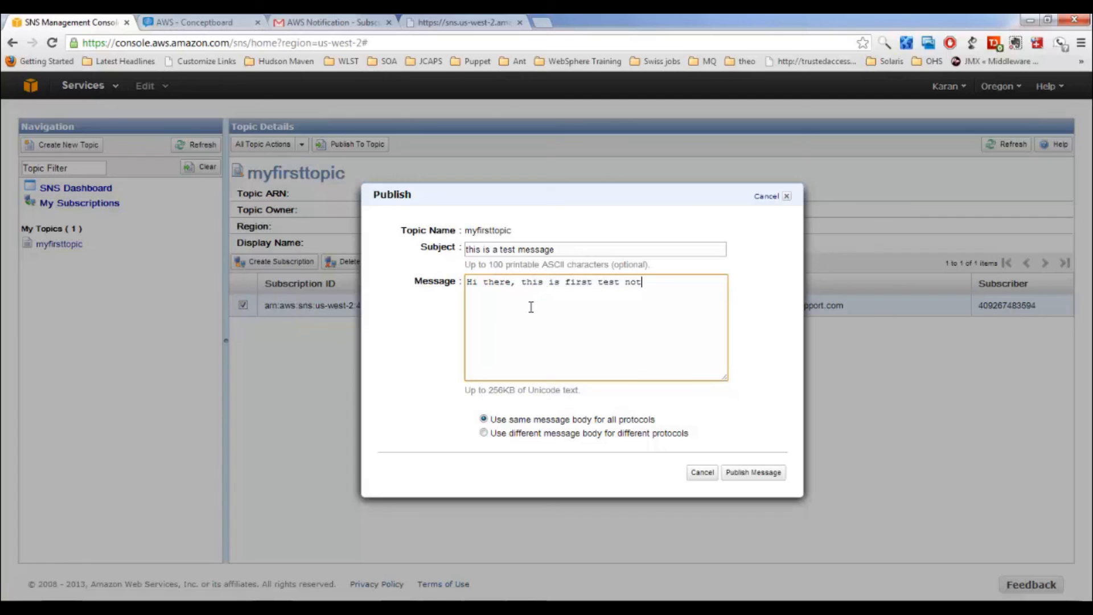
{"action": "key", "text": "BackSpace"}
{"action": "key", "text": "BackSpace"}
{"action": "type", "text": "r"}
{"action": "key", "text": "BackSpace"}
{"action": "type", "text": "fication."}
{"action": "left_click", "coordinate": [764, 474]}
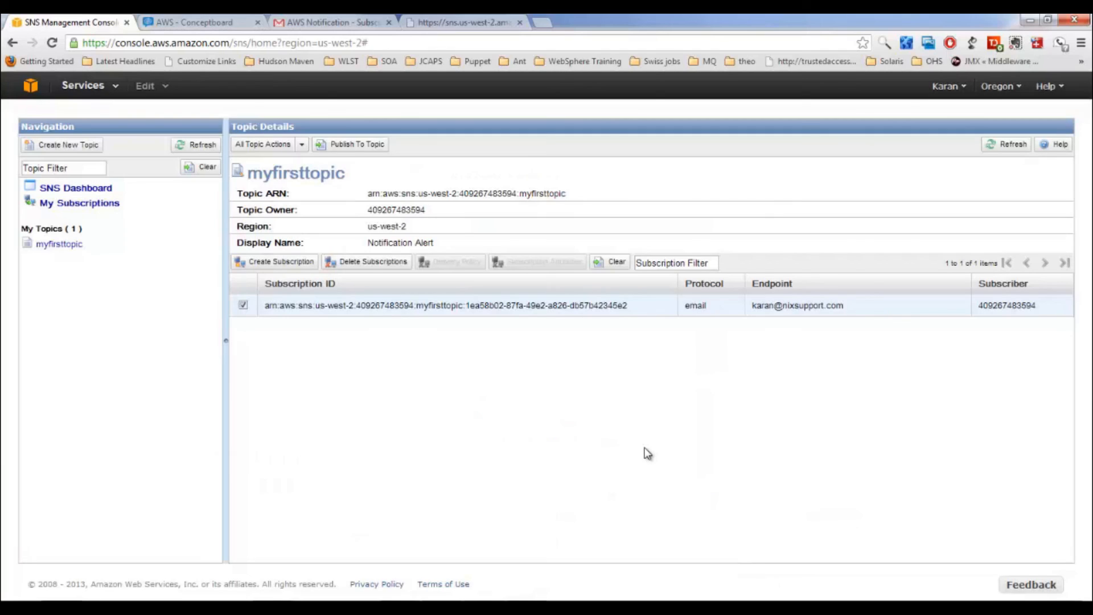
Step: In Gmail, review the 'this is a test message' email from Notification Alert and its test notification body
{"action": "left_click", "coordinate": [363, 28]}
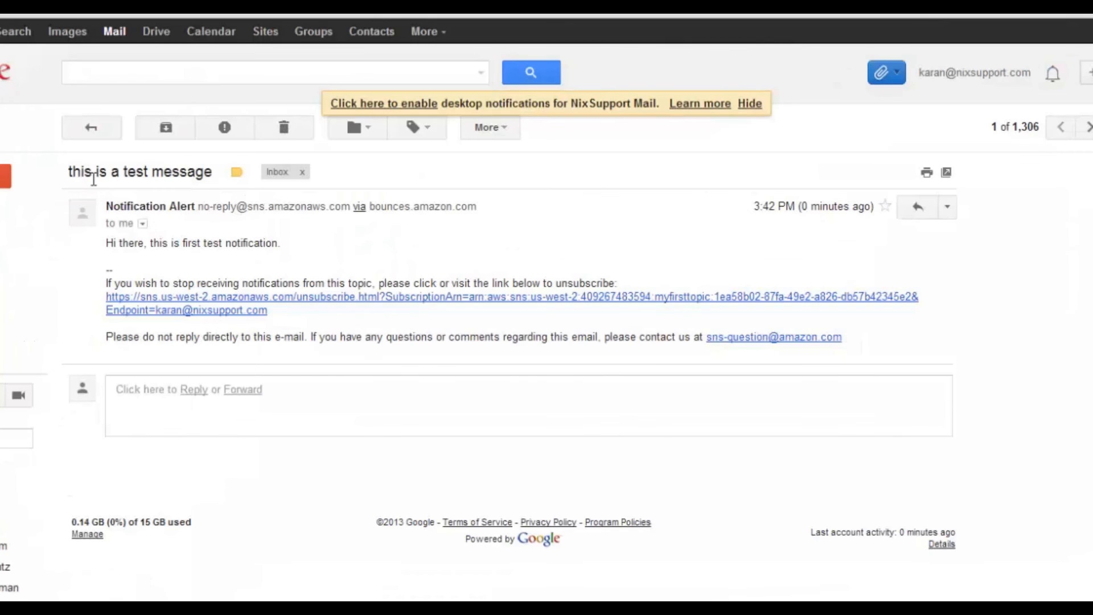
{"action": "left_click_drag", "start_coordinate": [134, 206], "coordinate": [193, 205]}
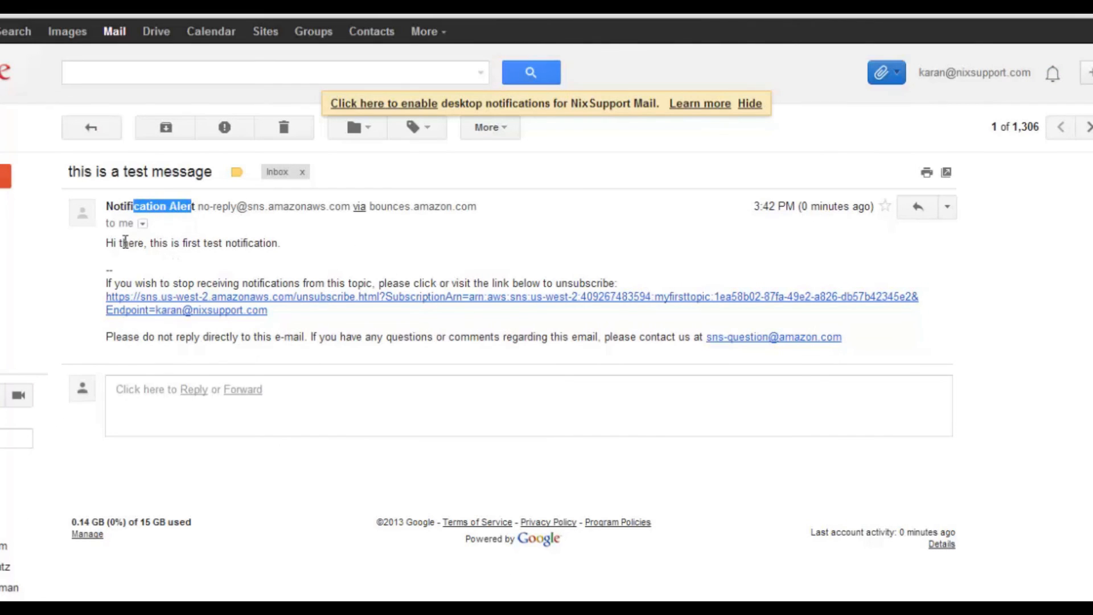
{"action": "left_click_drag", "start_coordinate": [108, 244], "coordinate": [274, 243]}
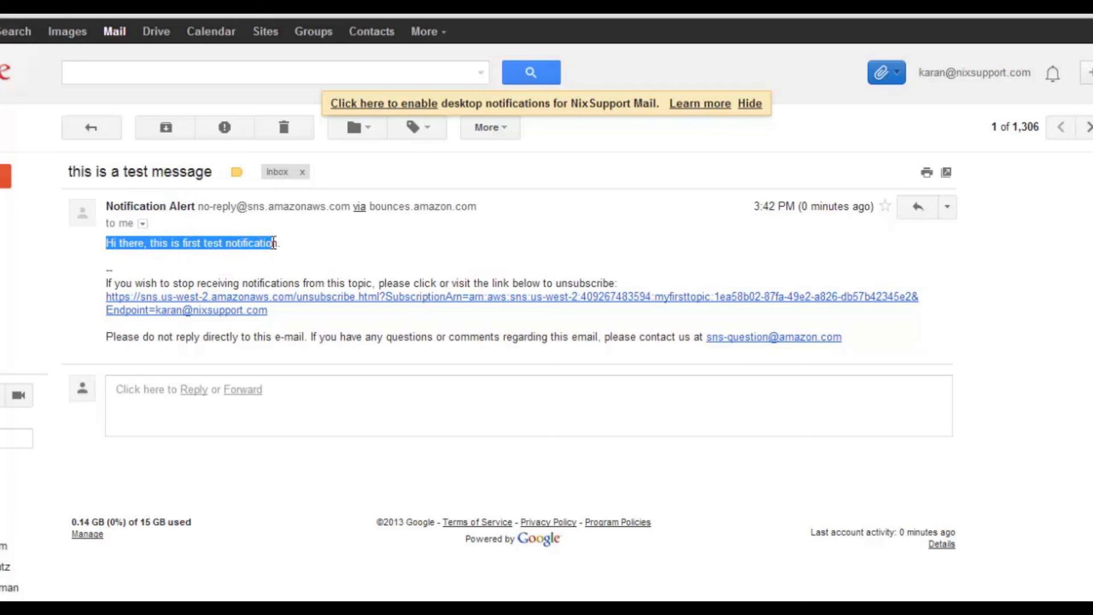